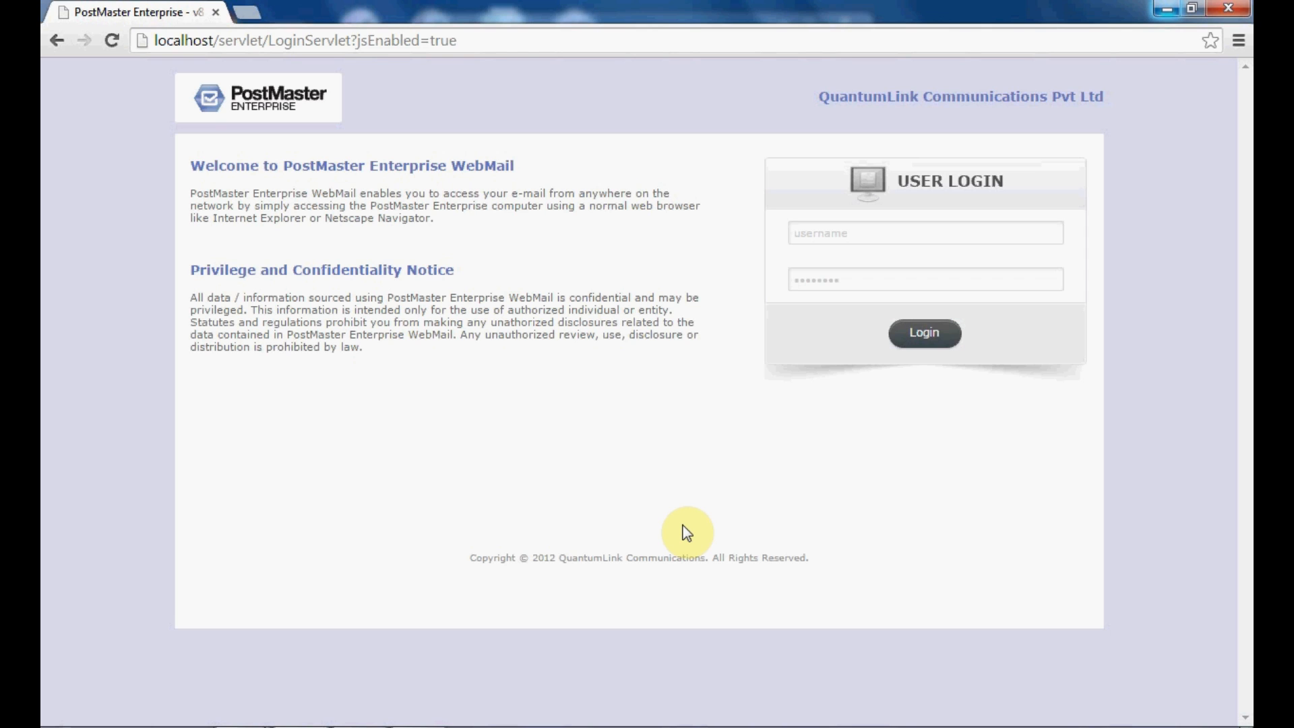
Step: Log in to the console with the administrator username and password
left_click(888, 236)
type("admin")
key("Tab")
type("admin")
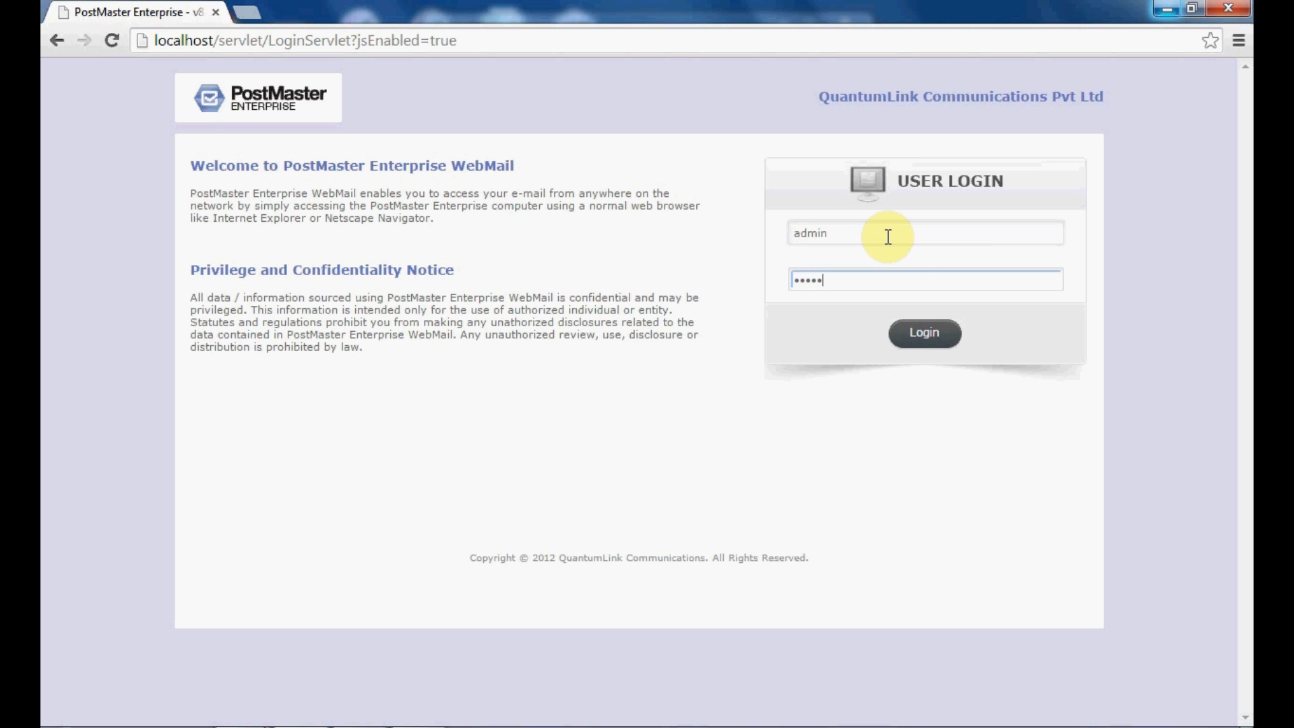
left_click(911, 333)
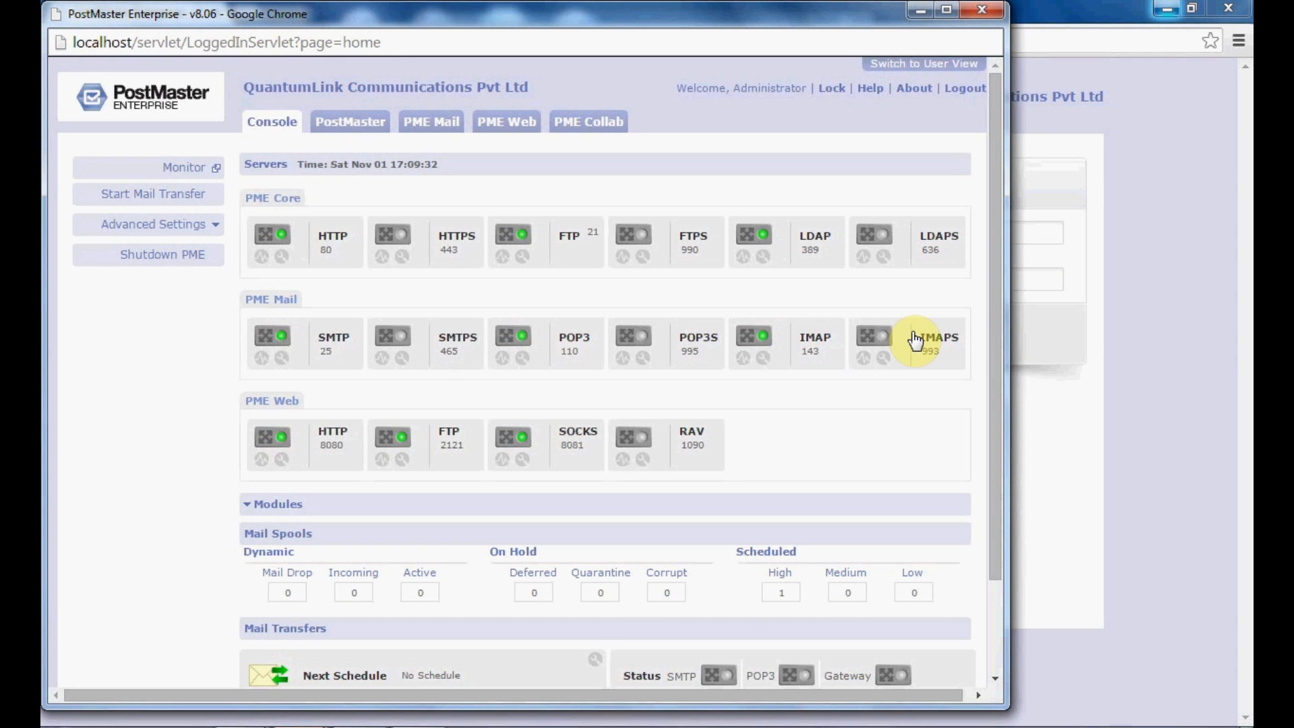
Step: Go to PME Mail, expand Security, and open RBL Settings
left_click(434, 126)
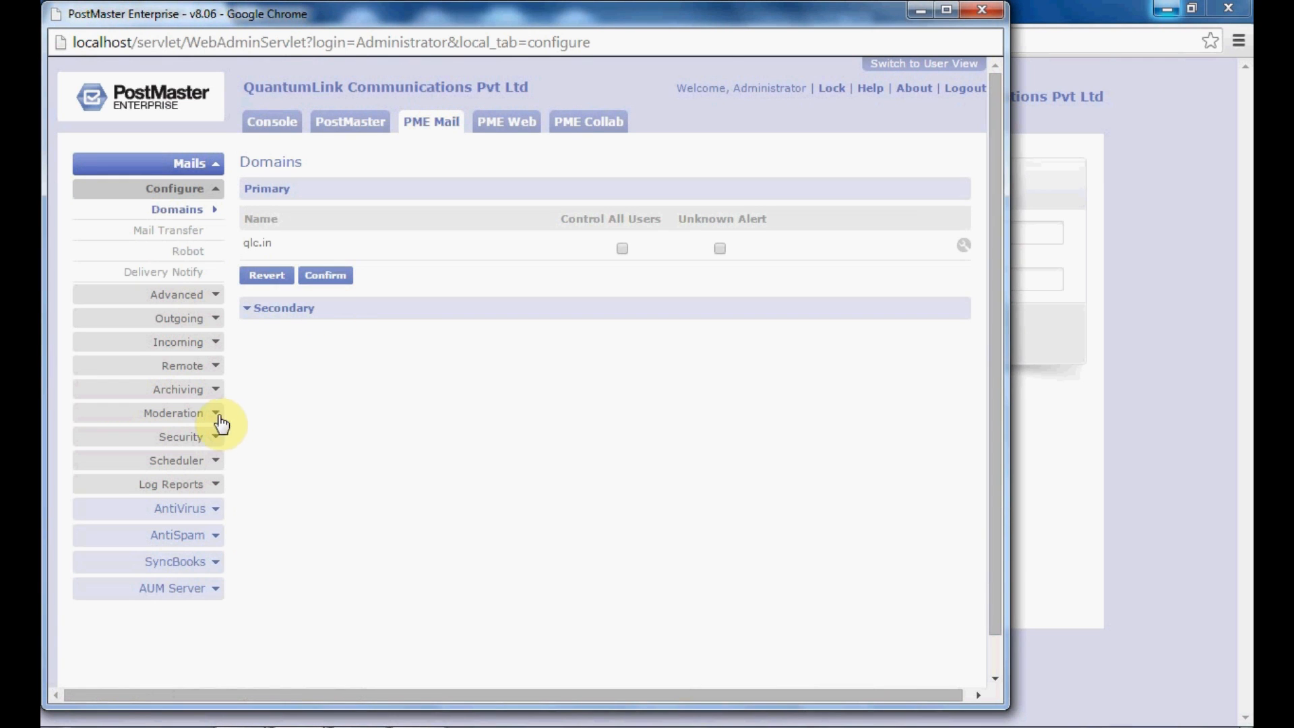
left_click(197, 443)
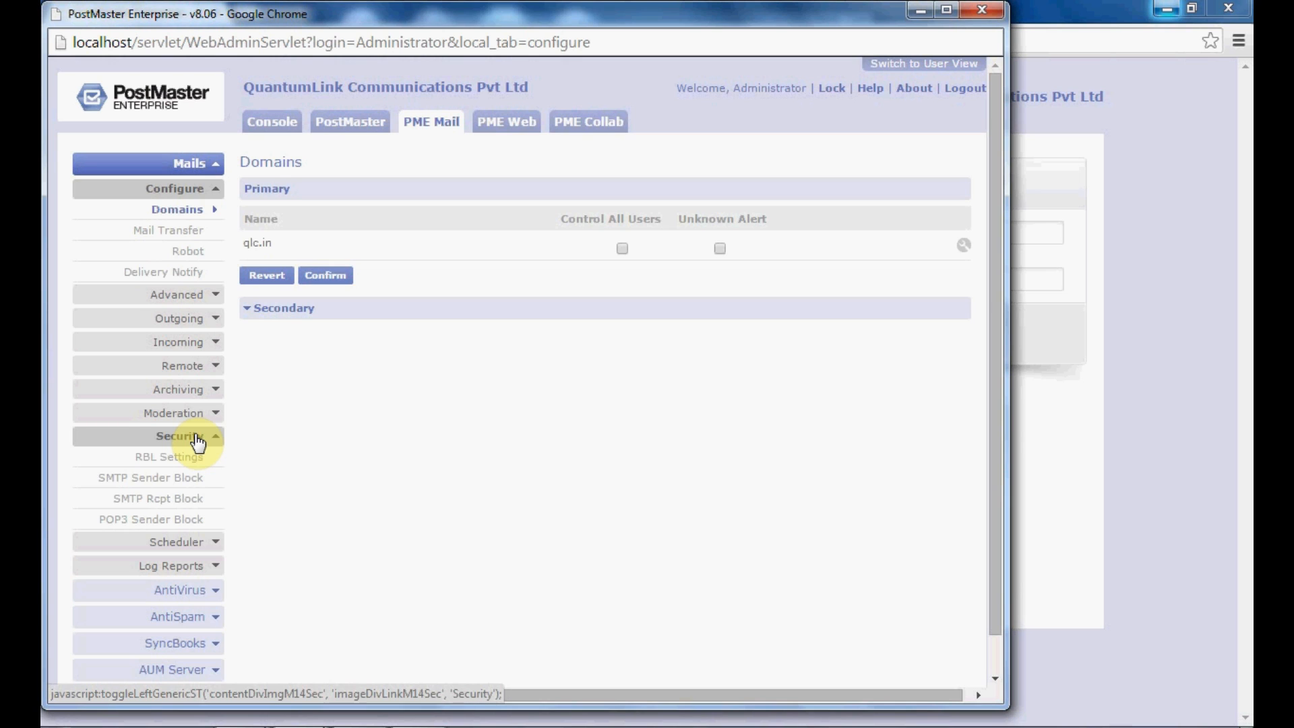
left_click(194, 459)
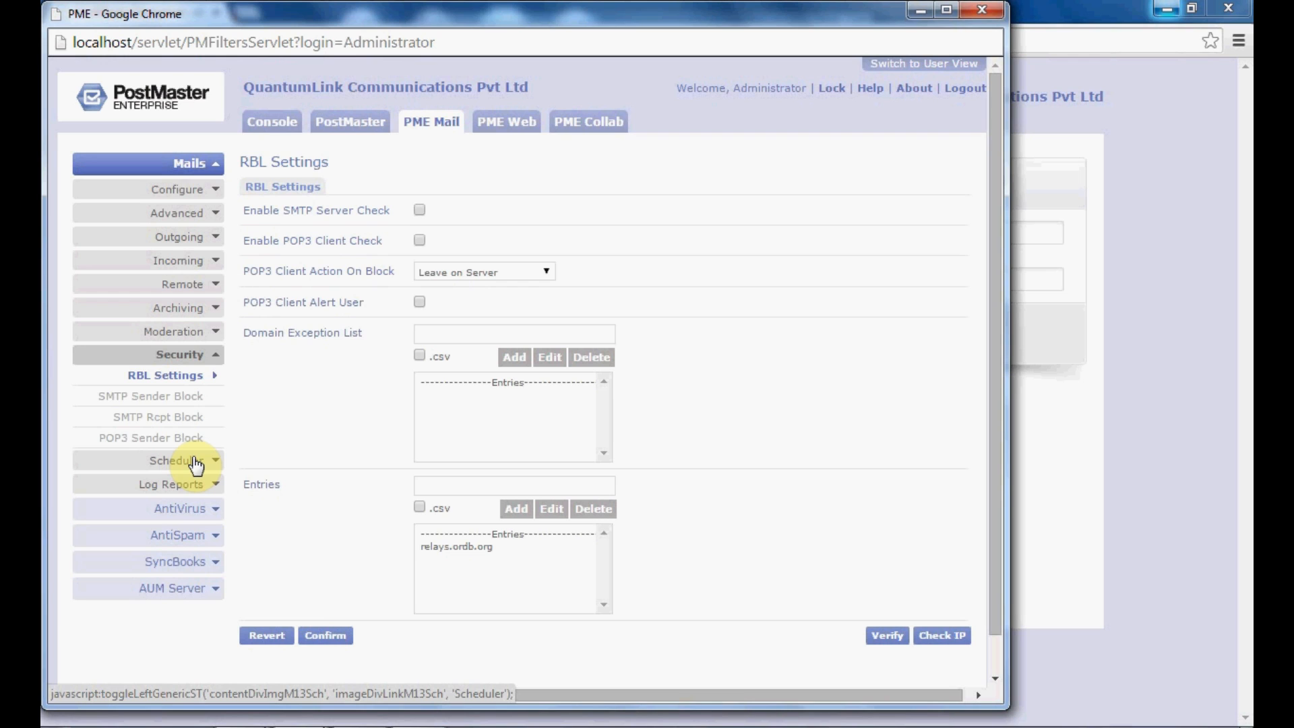
Step: Enable SMTP Server Check, POP3 Client Check set to Leave on Server, and POP3 Client Alert User
left_click(420, 212)
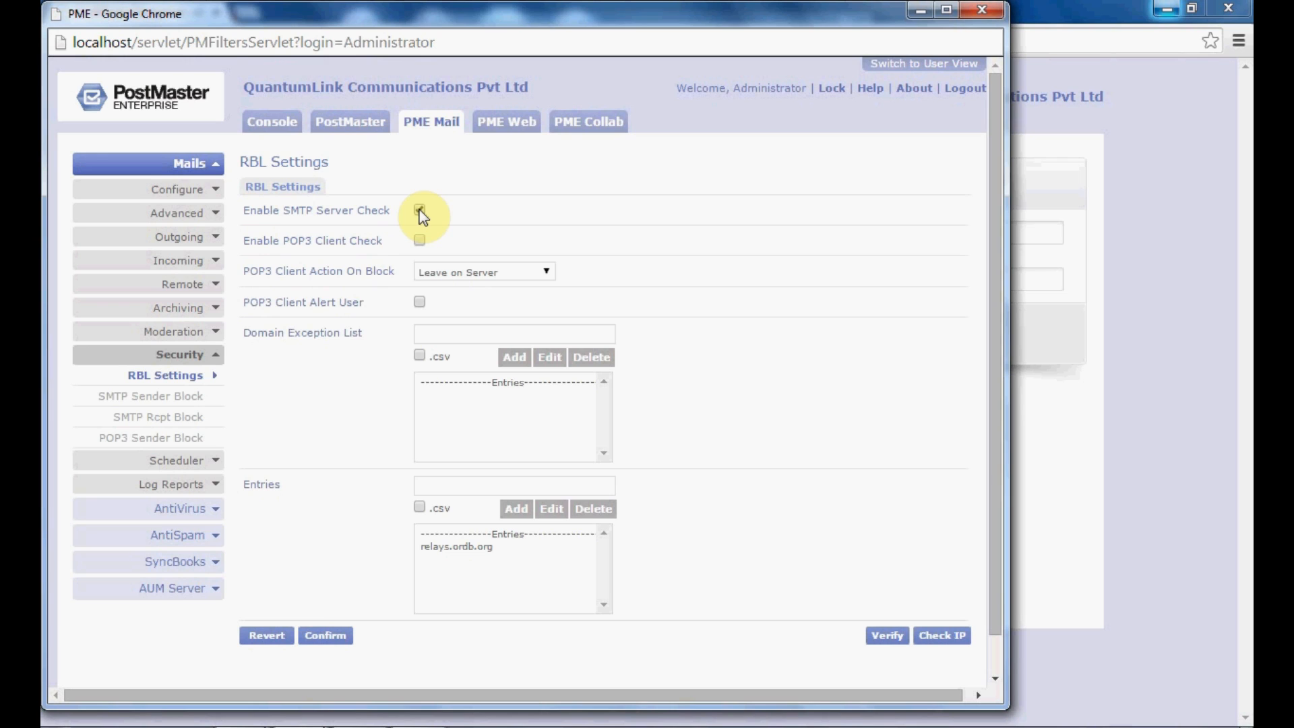
left_click(420, 241)
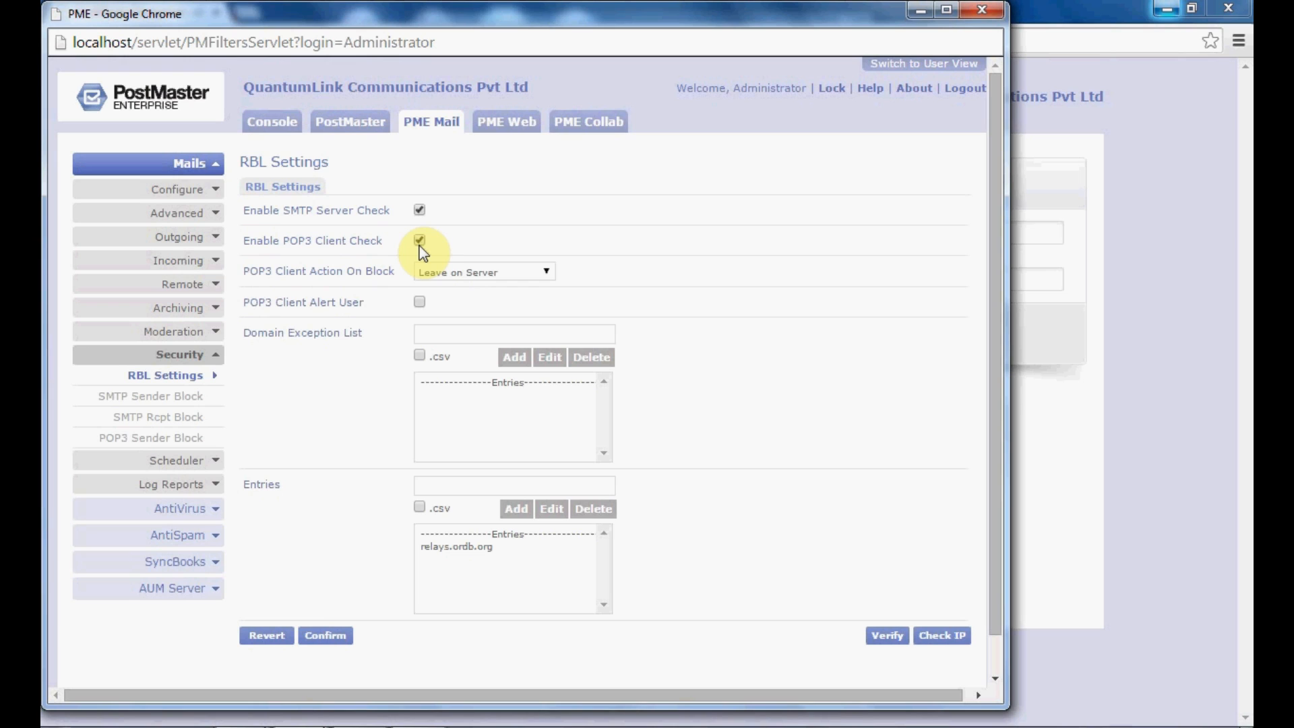
left_click(441, 273)
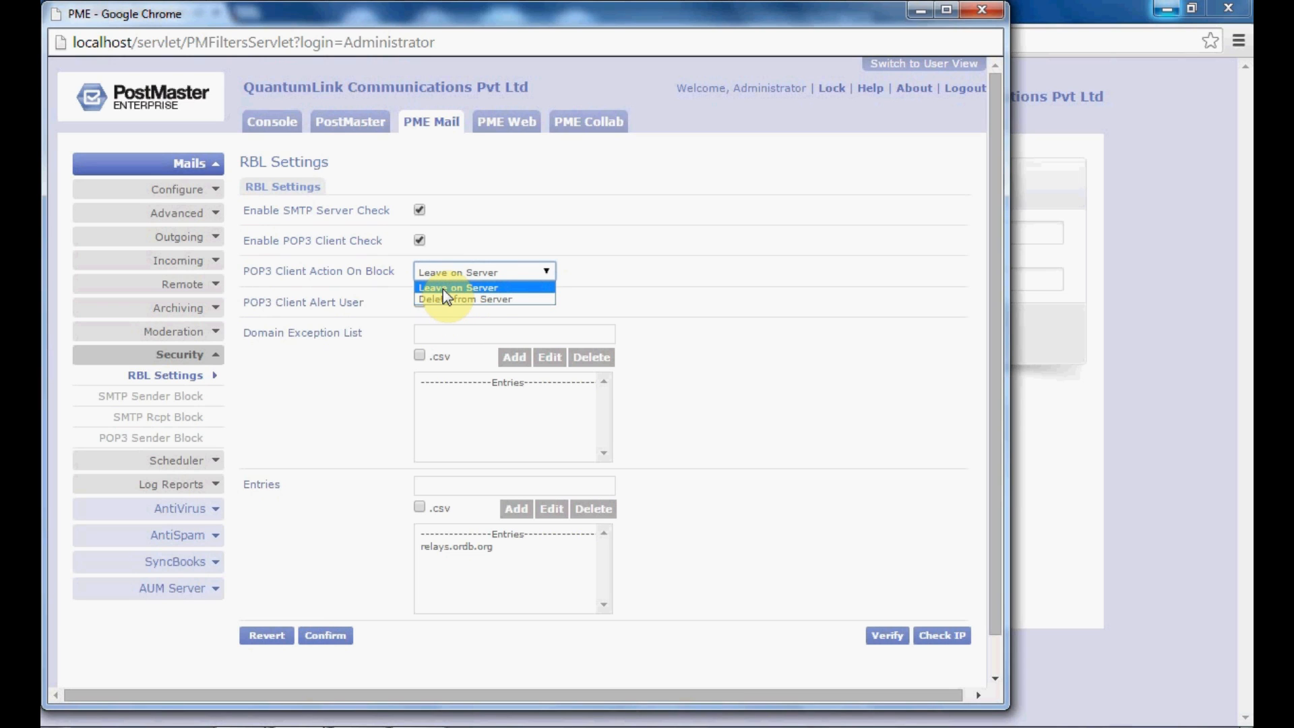
left_click(443, 288)
left_click(416, 305)
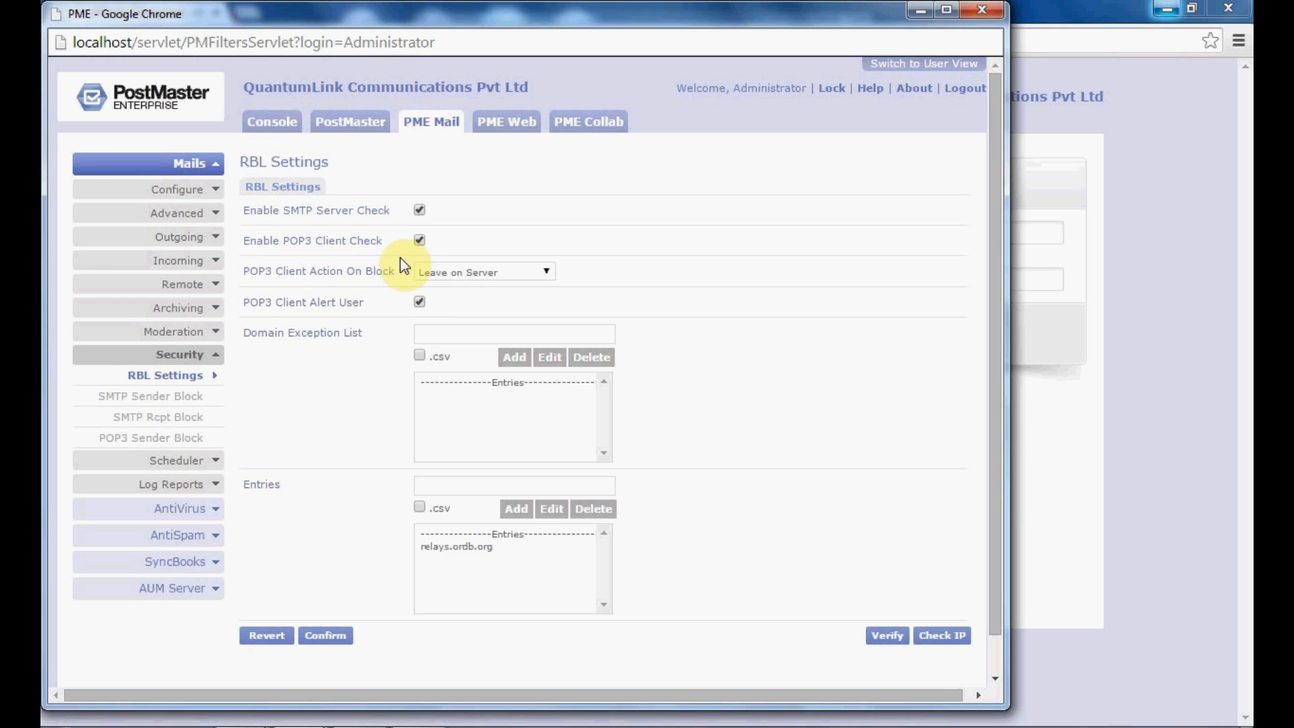
left_click(453, 337)
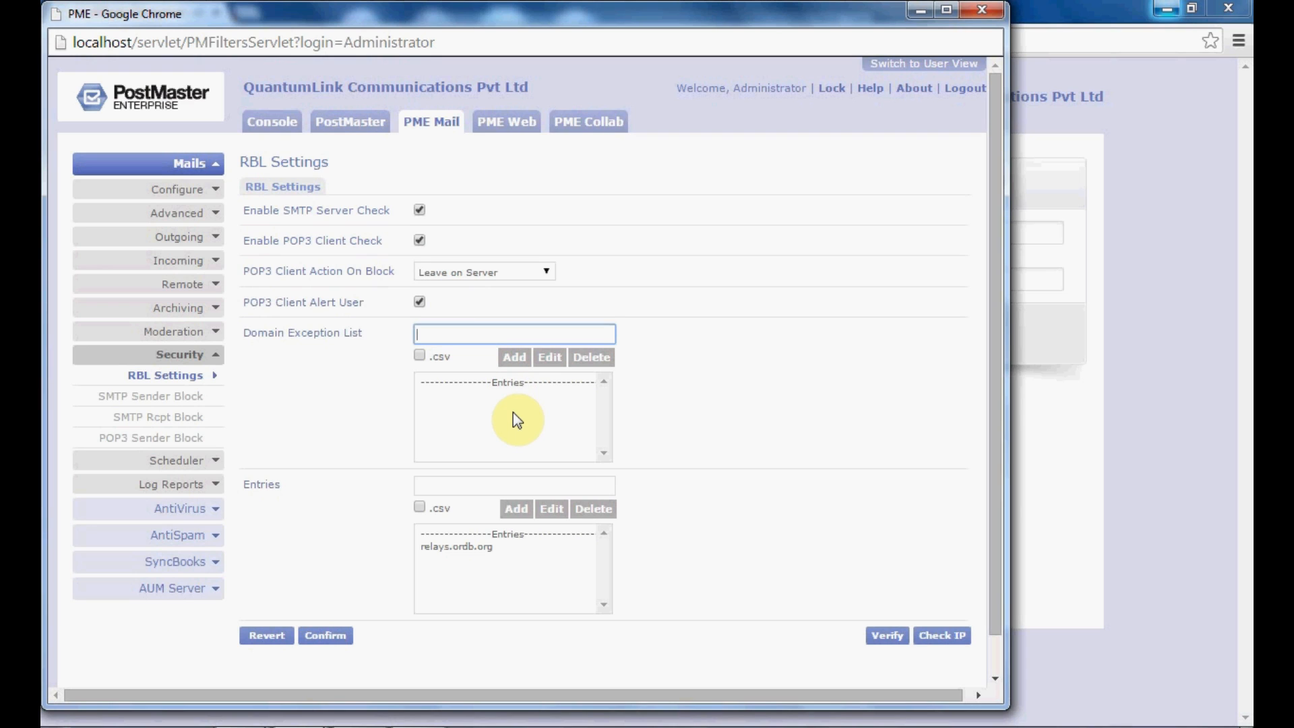
Step: Verify the relays.ordb.org entry, which reports Service Not Reachable
left_click(457, 487)
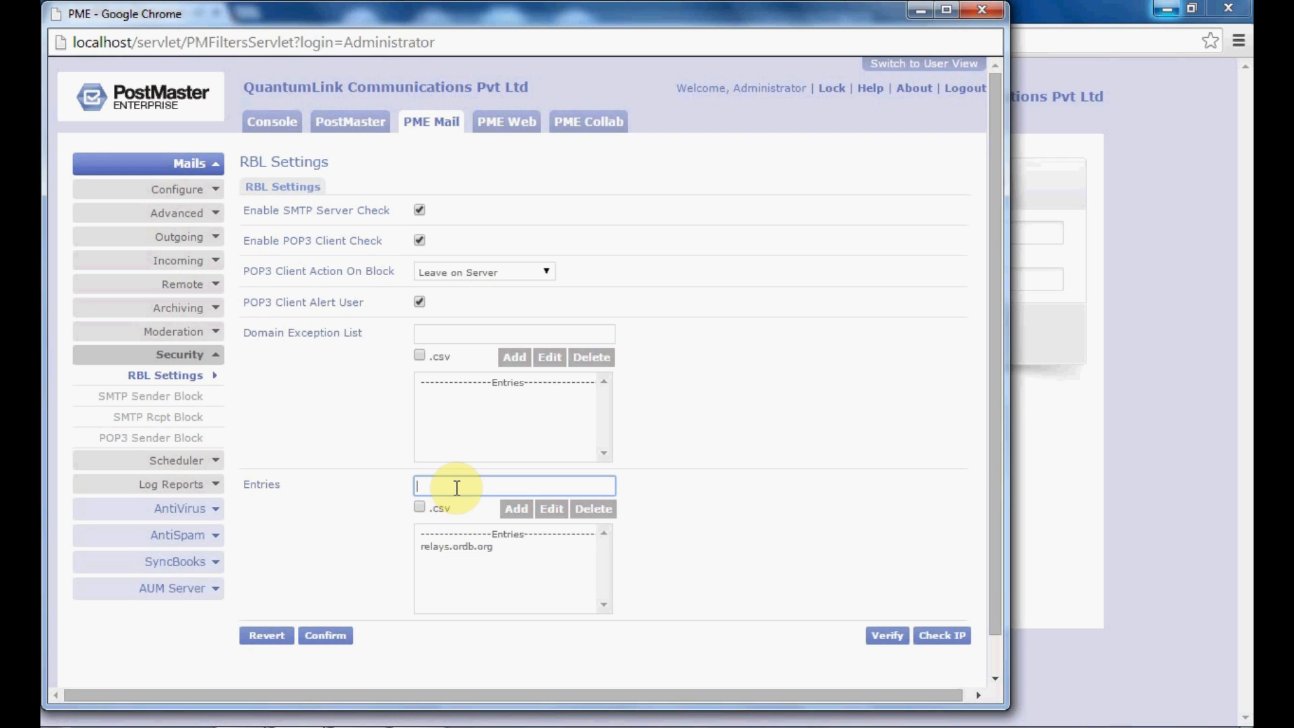
left_click(448, 551)
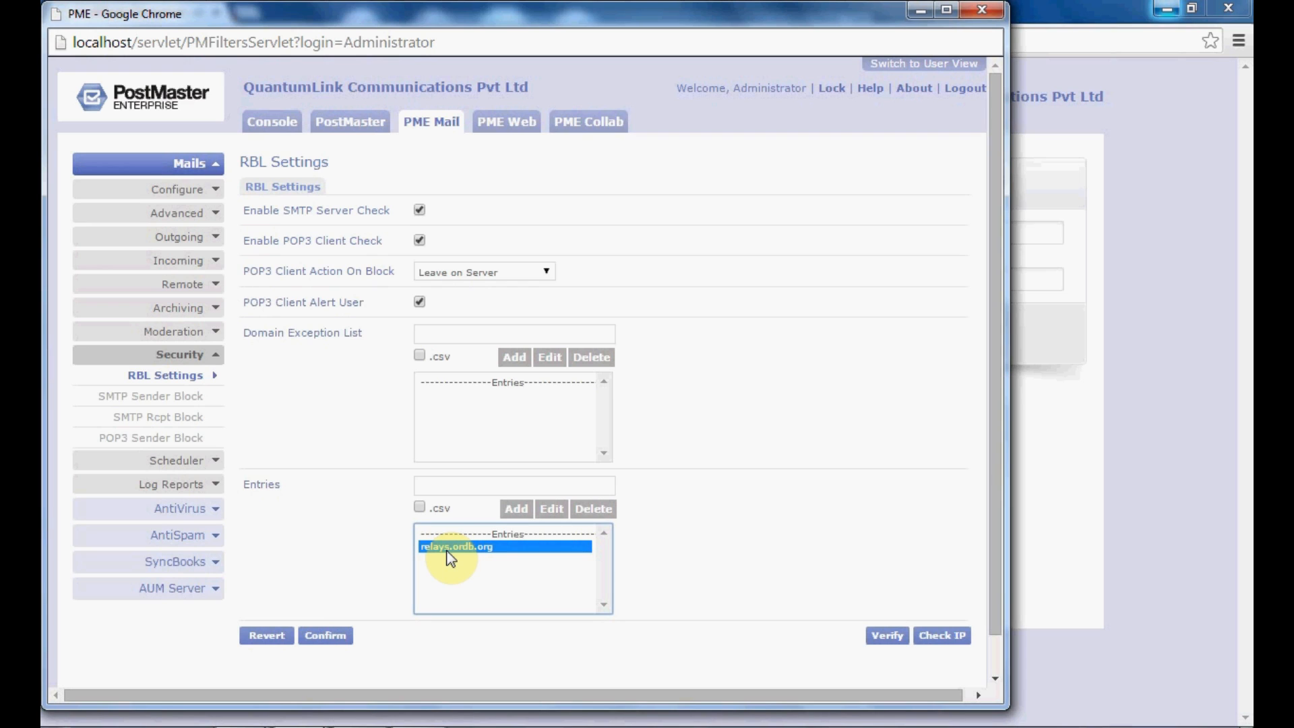
left_click(458, 486)
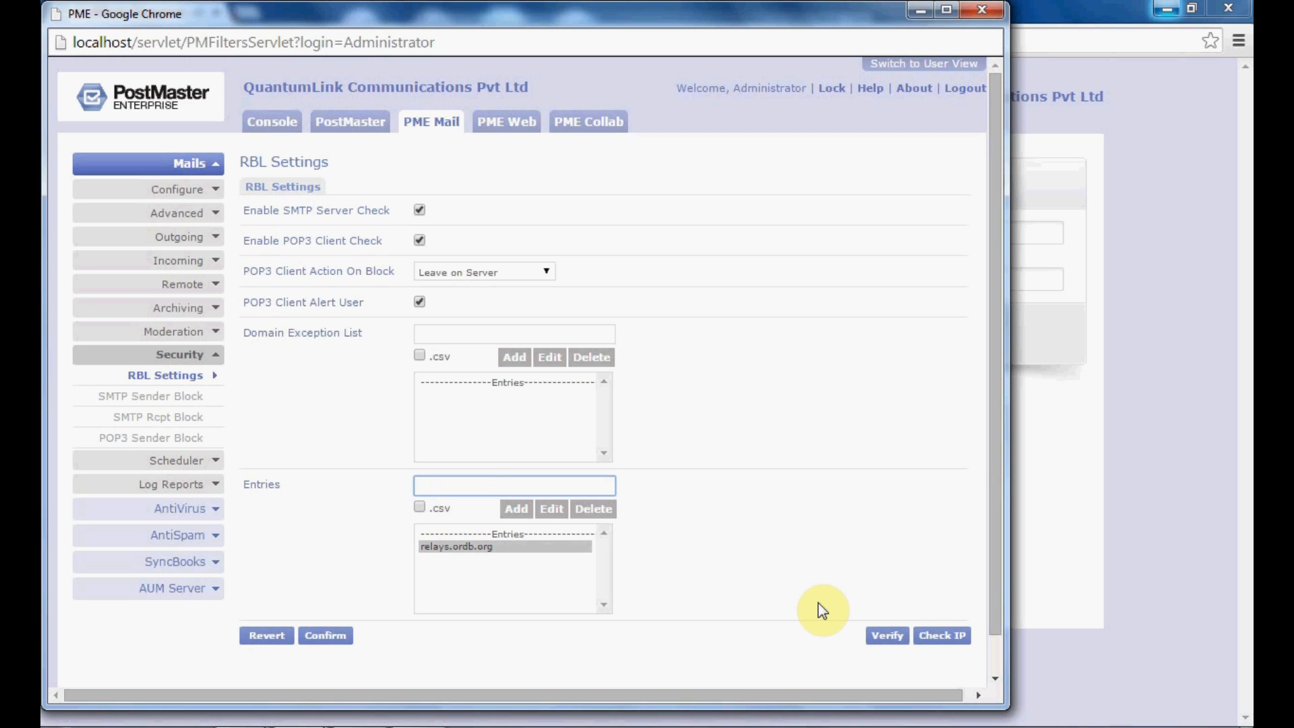
left_click(887, 639)
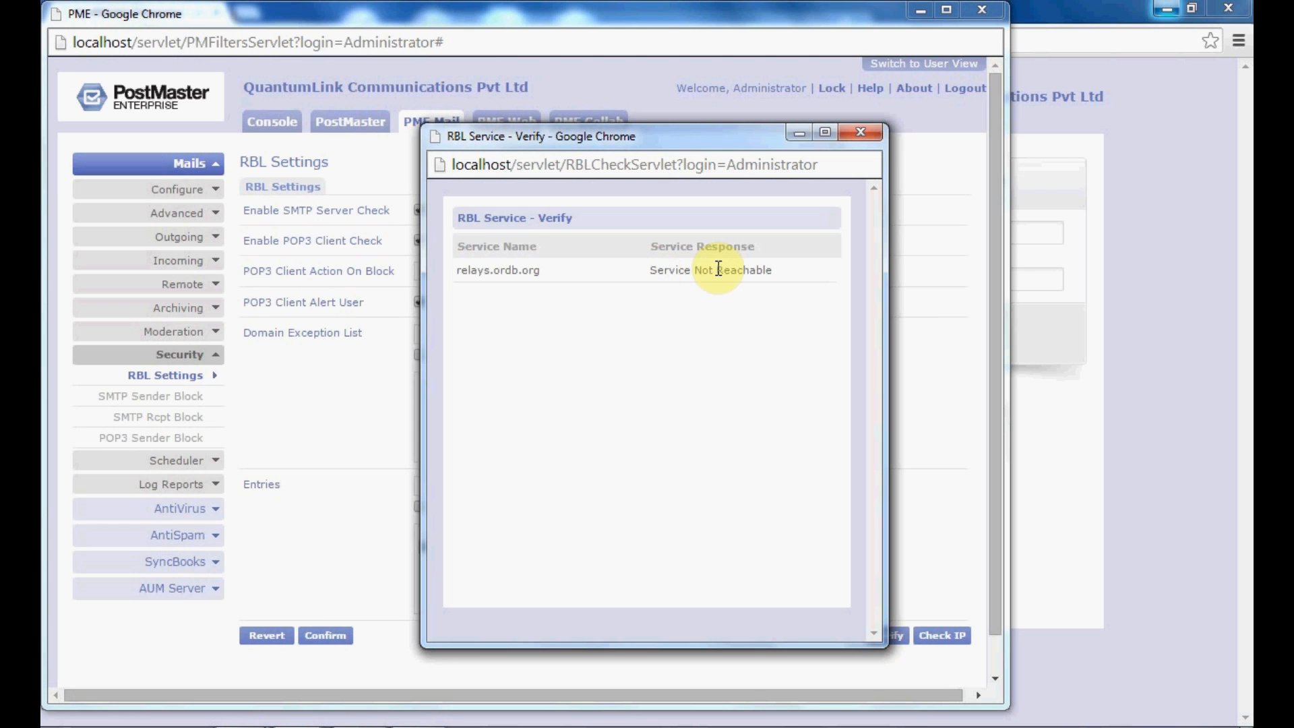
Step: Close the verify results, look at the RBL IP - Check window, then close it
left_click(860, 132)
left_click(944, 596)
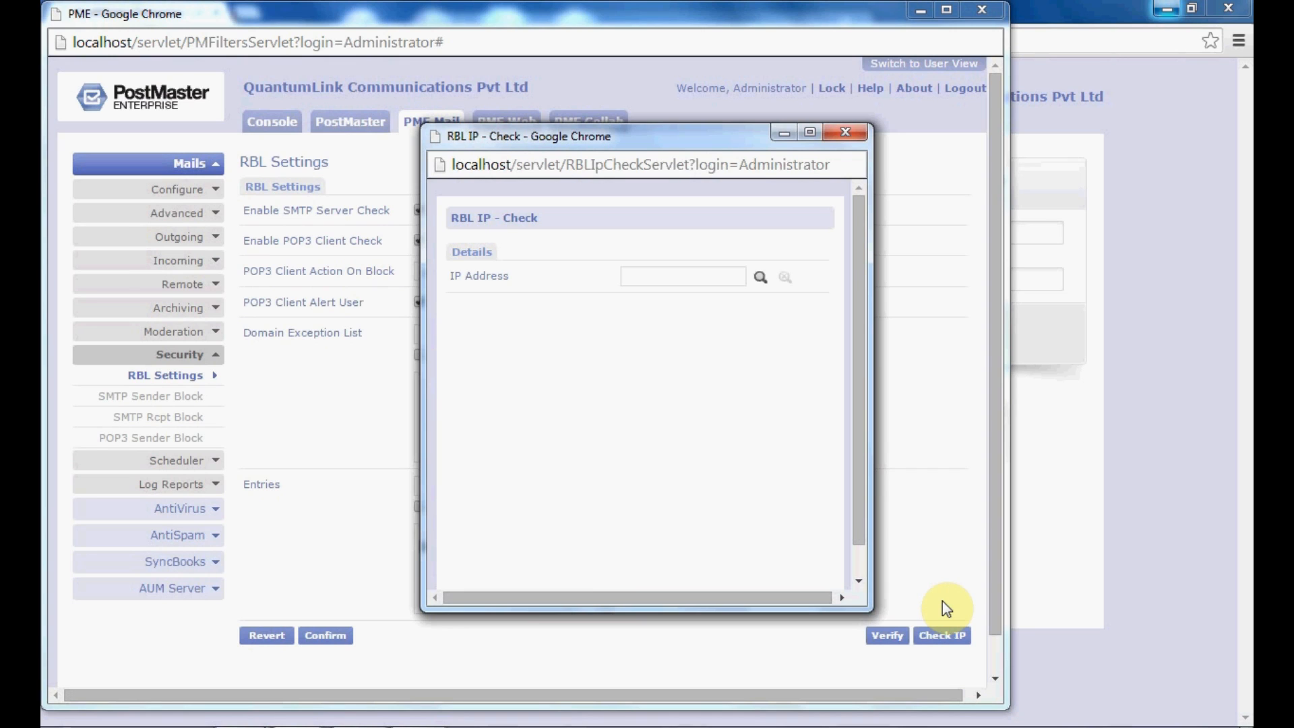
left_click(659, 273)
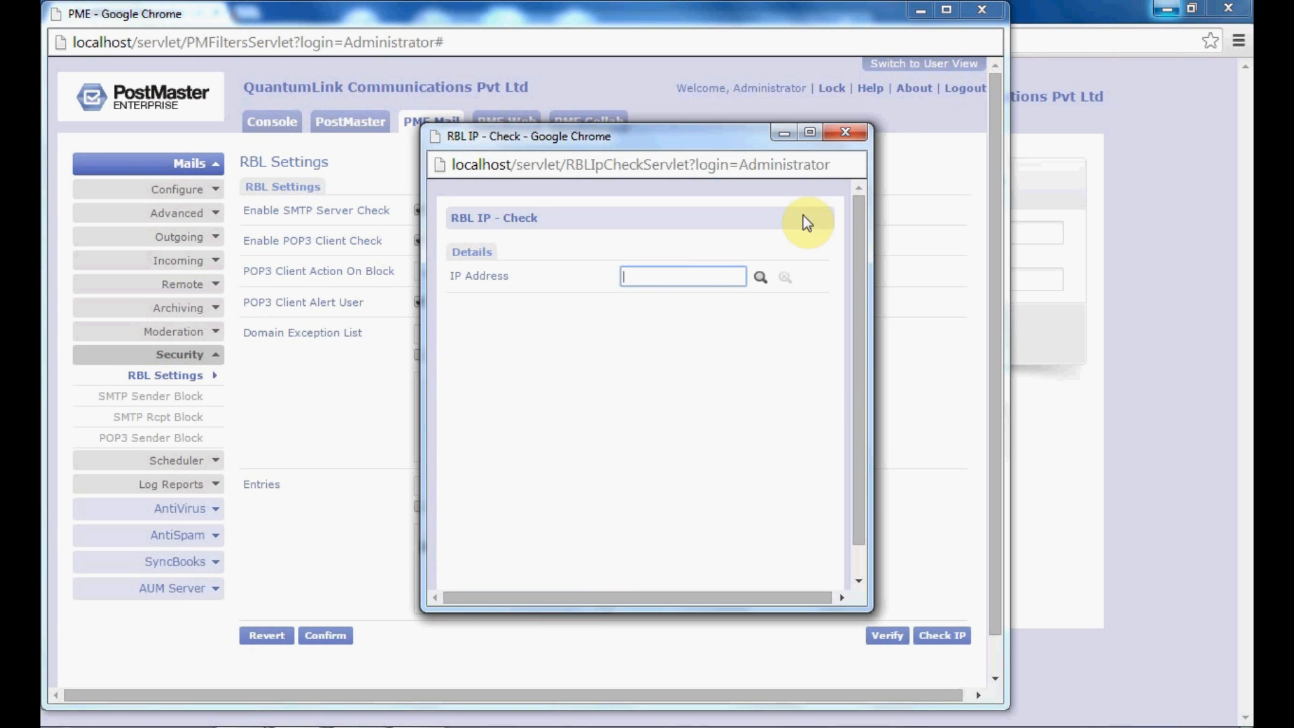
left_click(851, 131)
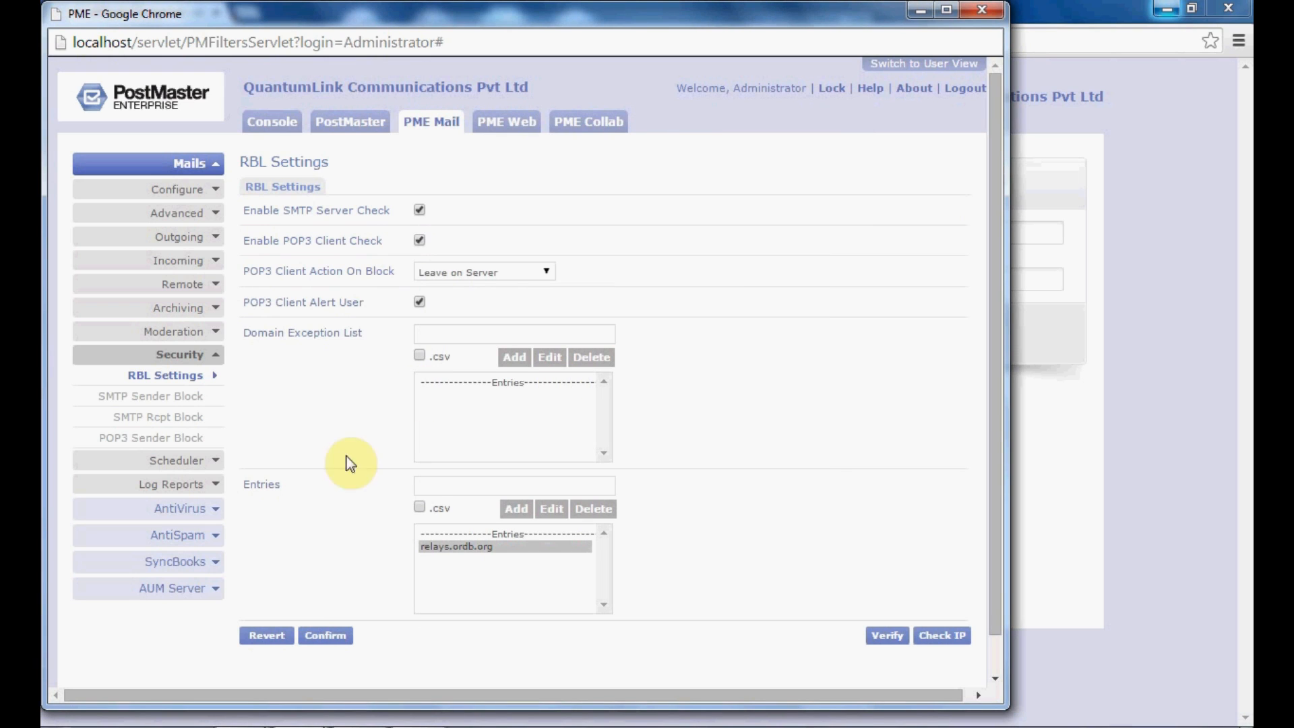
Step: Confirm and save the RBL settings, acknowledge the saved message, then go to SMTP Sender Block
left_click(317, 635)
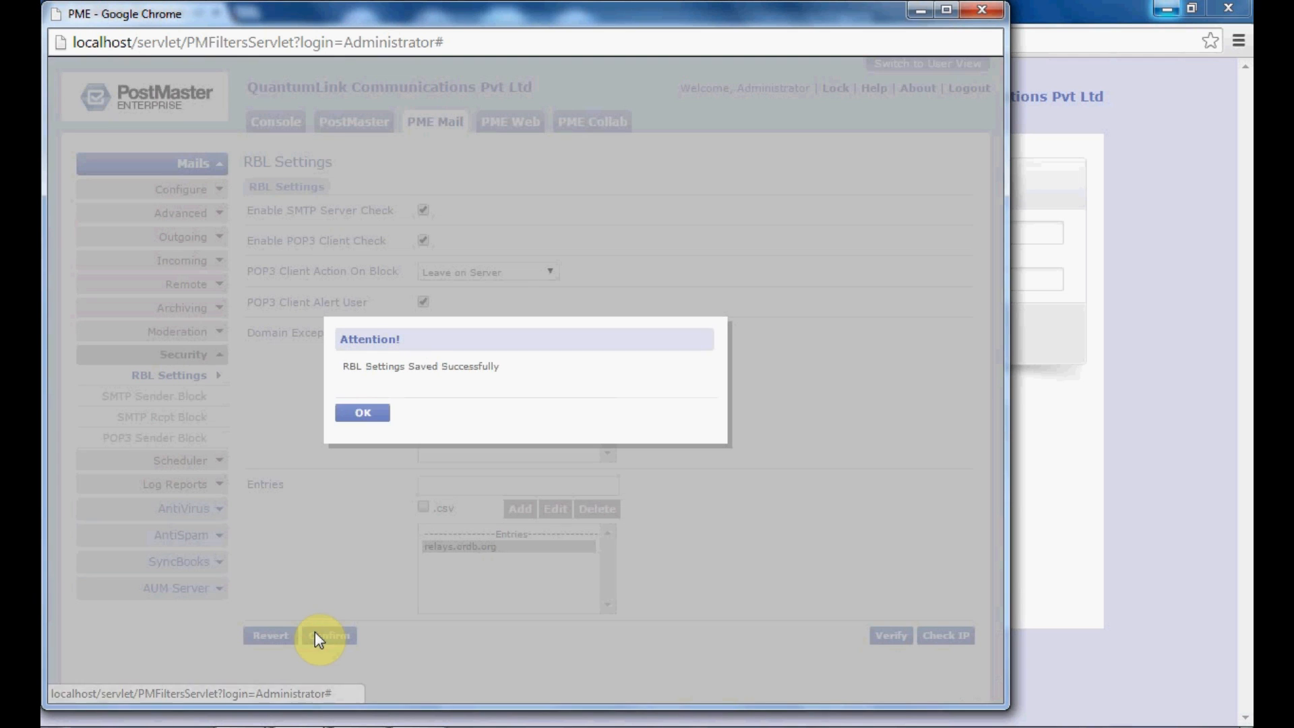
left_click(370, 412)
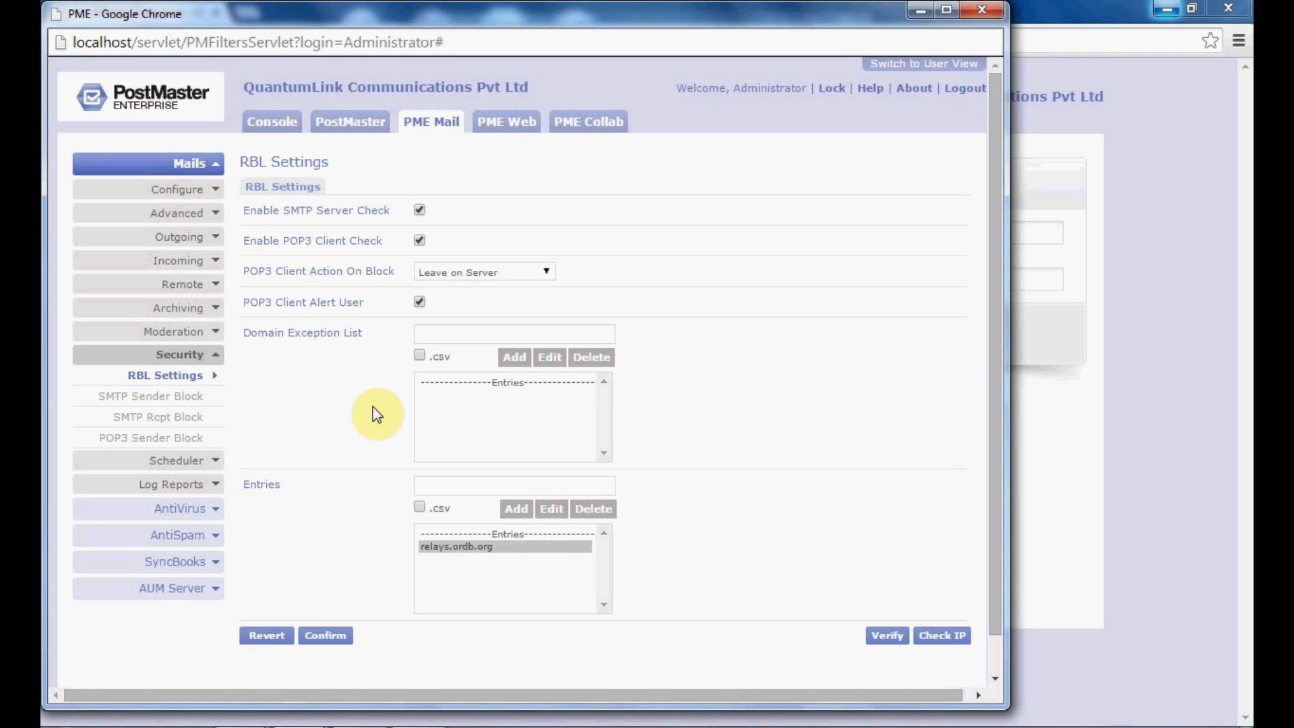
left_click(186, 398)
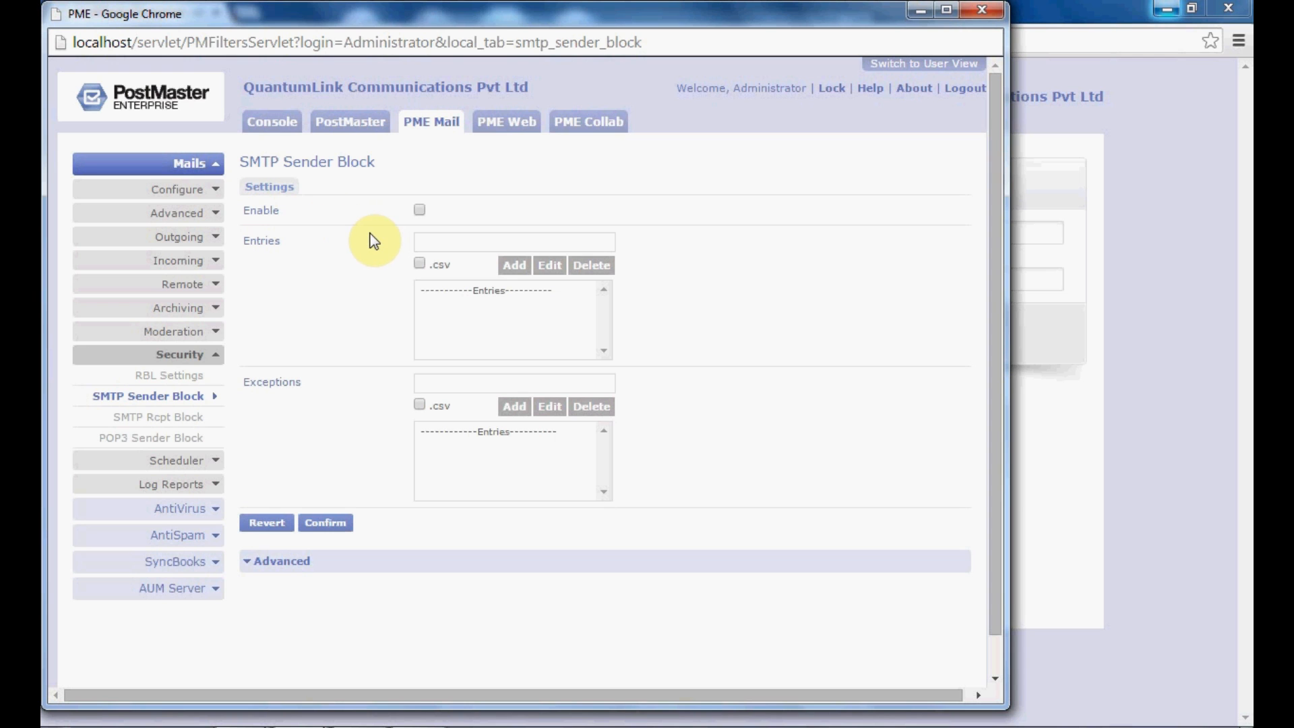
Step: Log out of the admin console and shut down PostMaster Enterprise
left_click(966, 99)
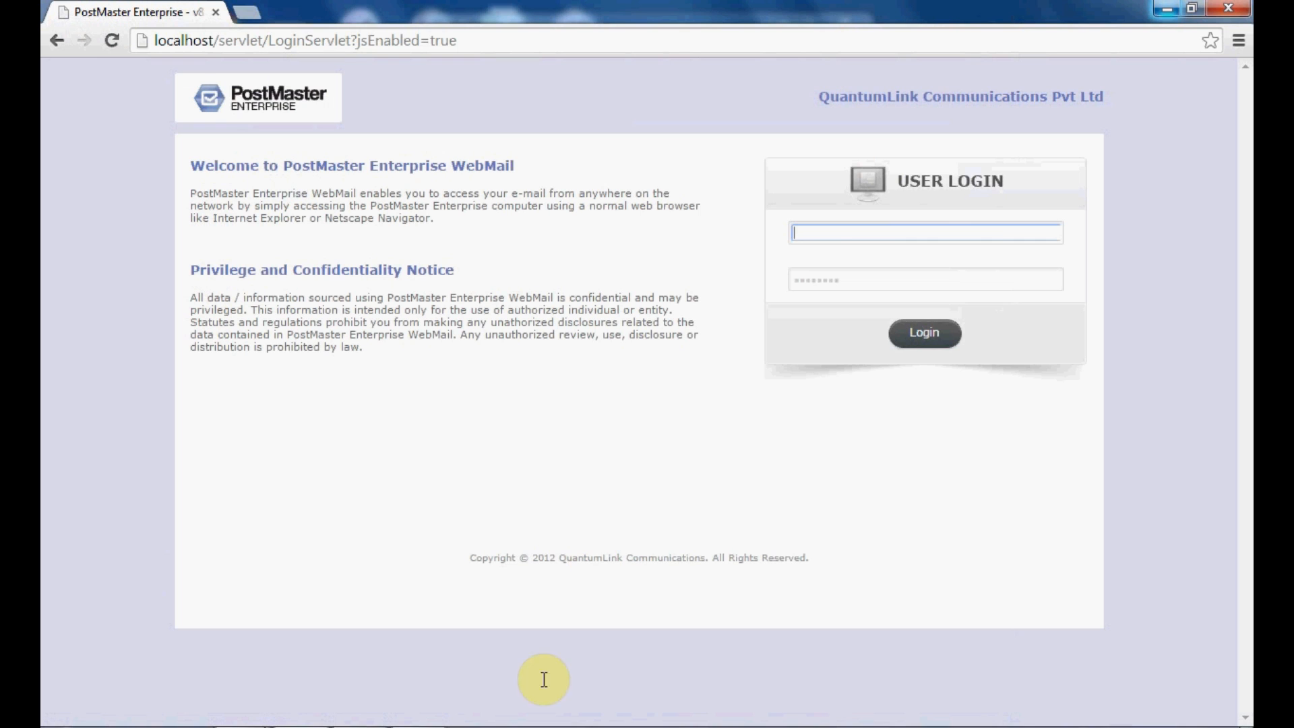
right_click(422, 707)
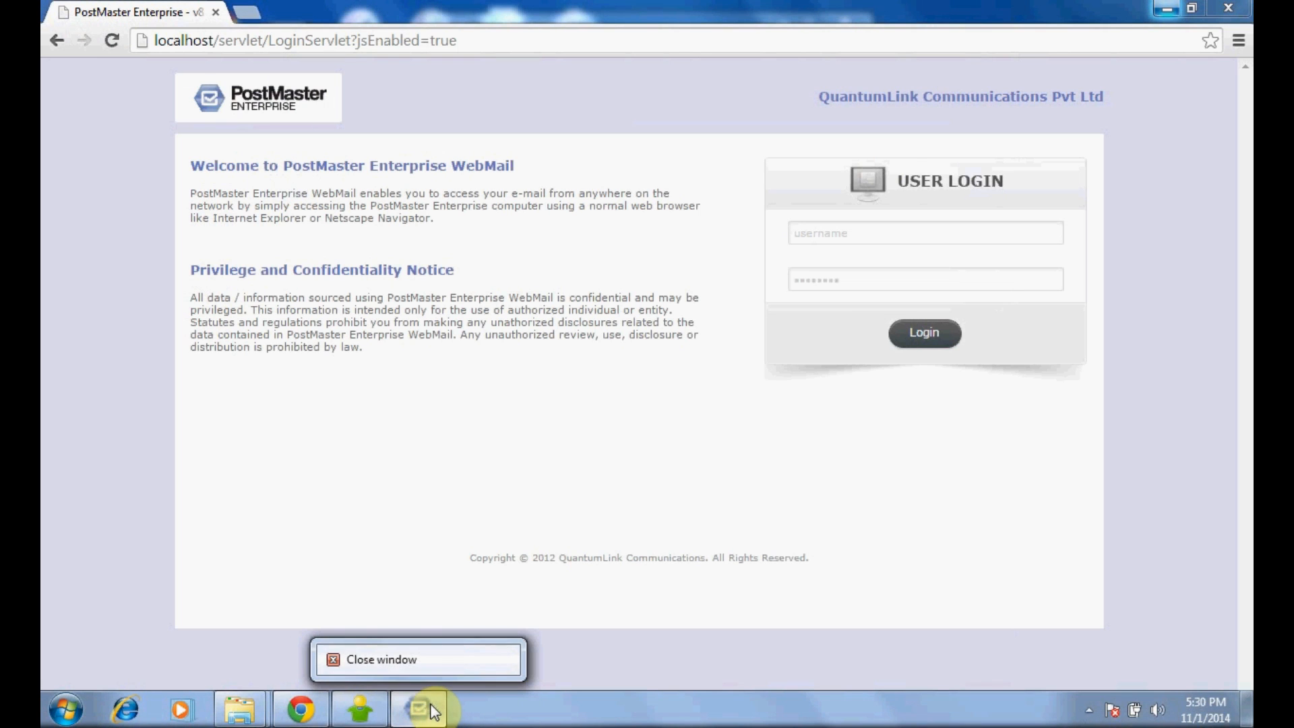
left_click(402, 662)
left_click(588, 278)
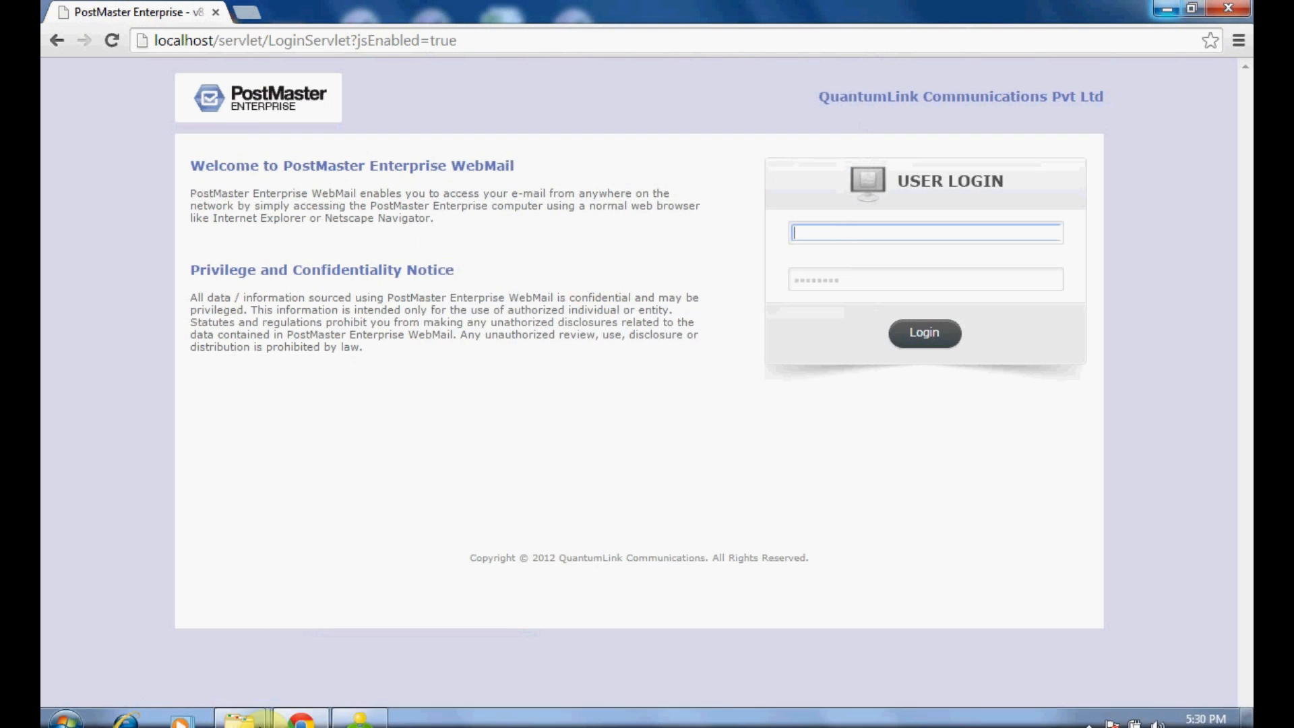
Step: Open pmswitches.prp from F:\QLC\pmev8\conf in TextPad
mouse_move(246, 714)
left_click(180, 577)
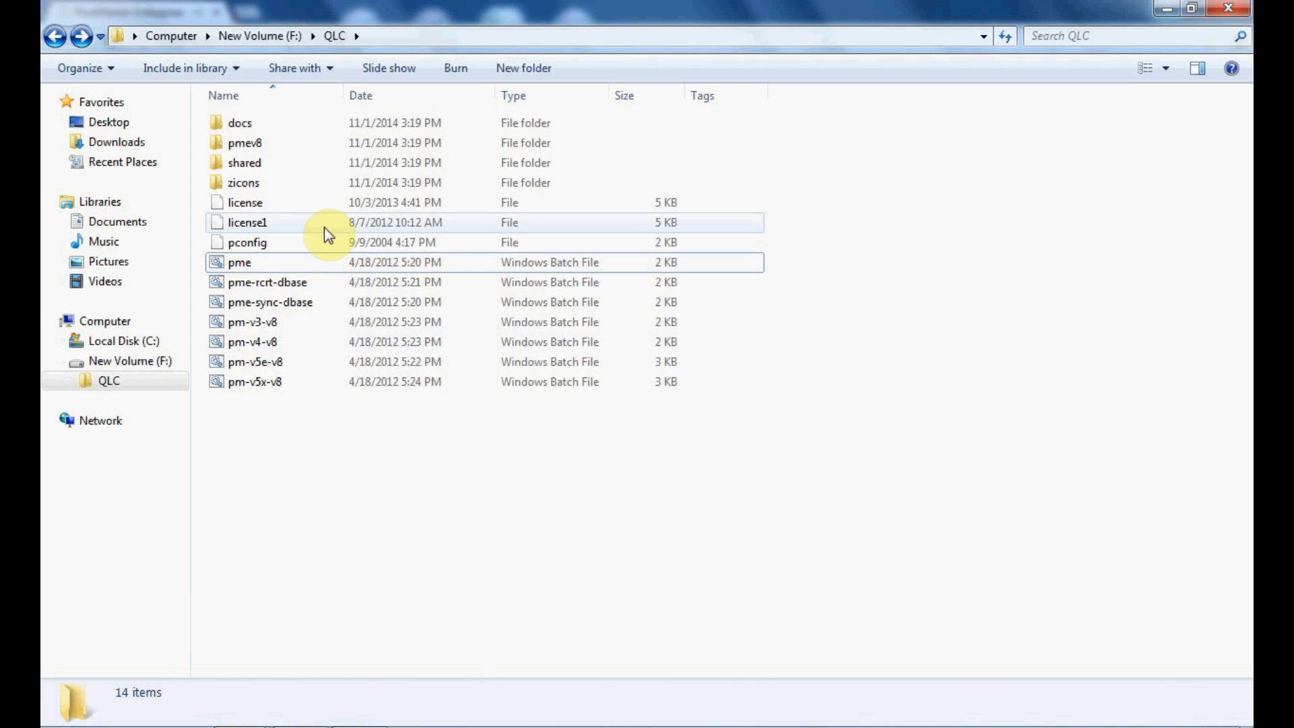
double_click(277, 150)
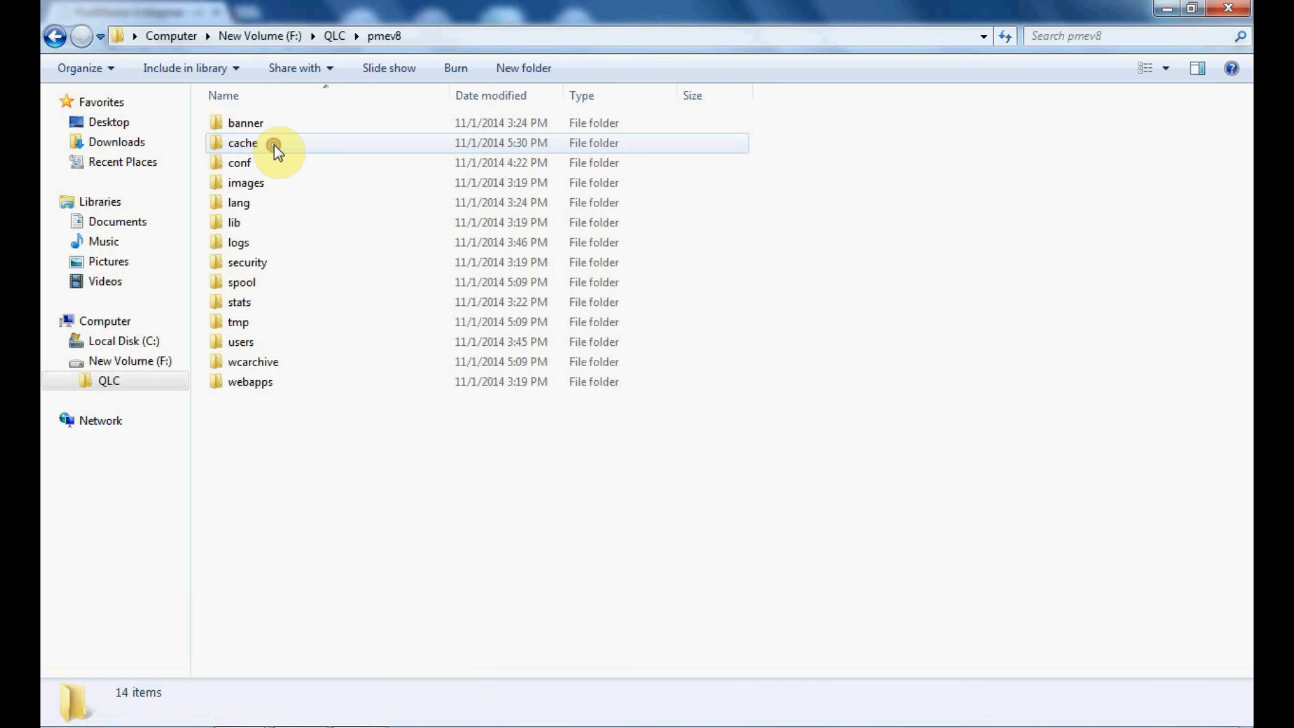
double_click(264, 165)
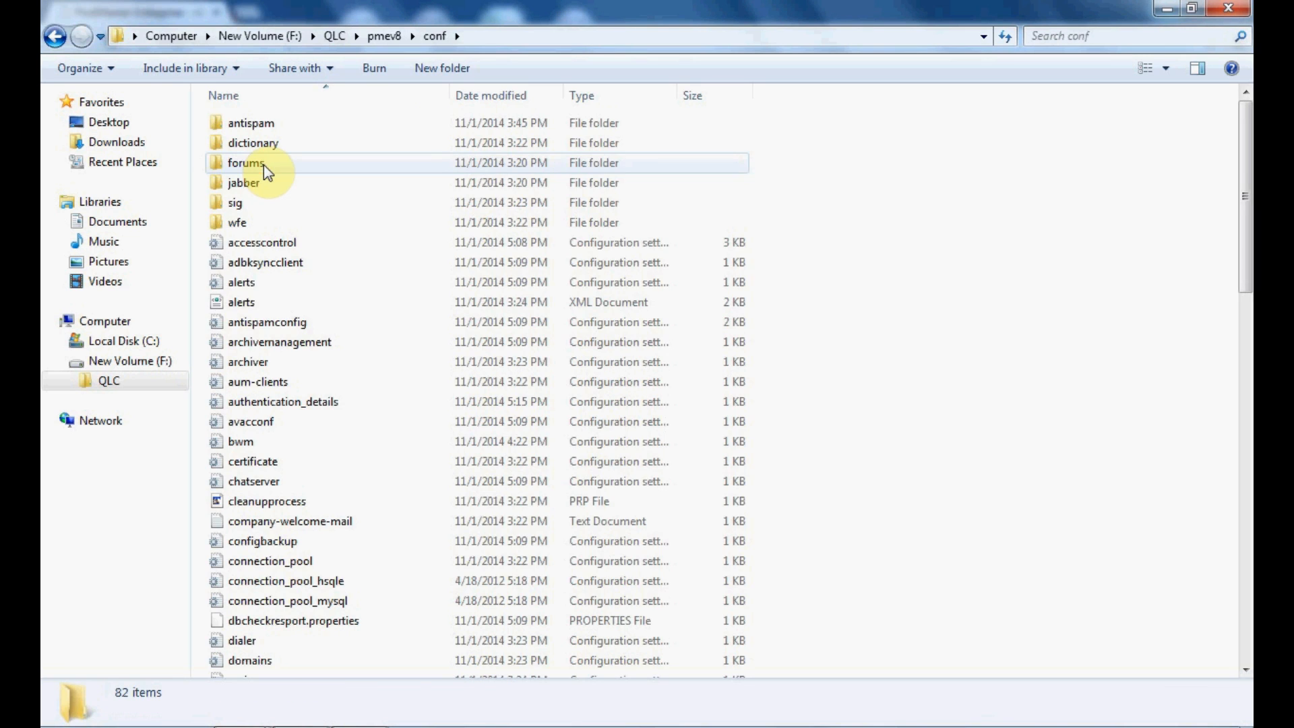
left_click(313, 520)
type("pm")
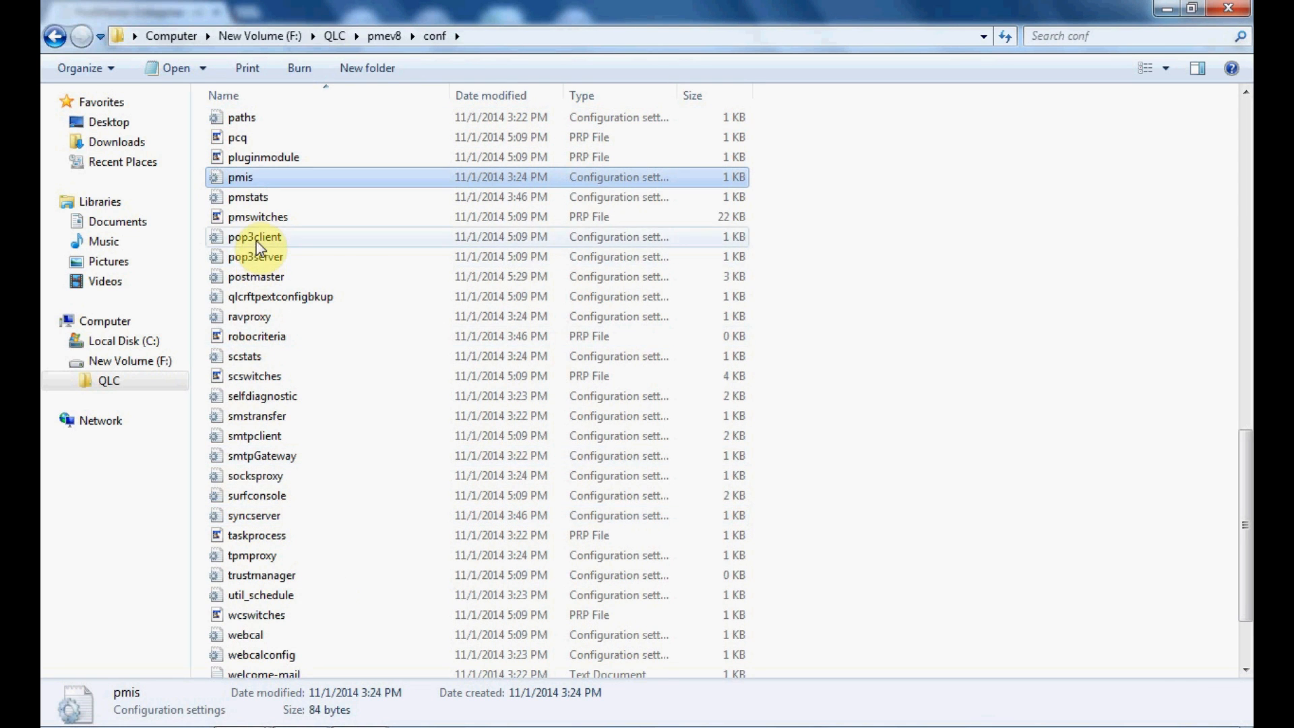
left_click(238, 218)
double_click(238, 218)
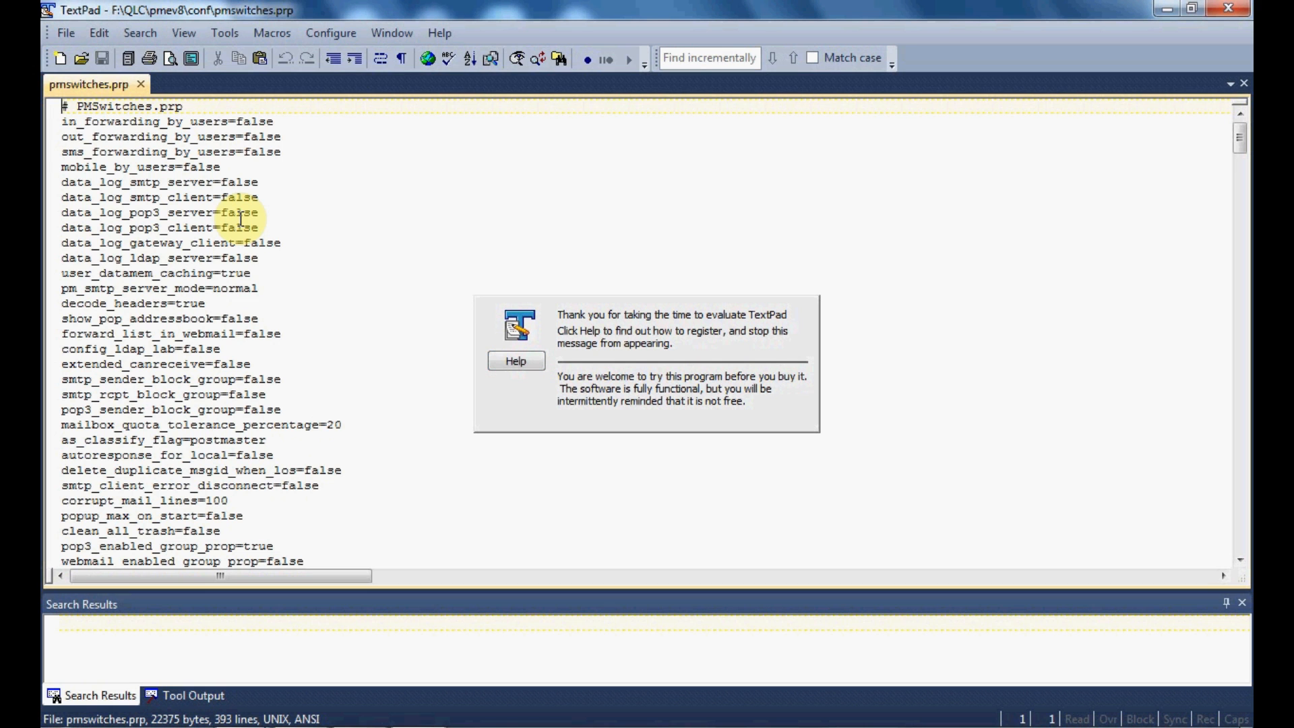
Step: Change smtp_sender_block_group, smtp_rcpt_block_group and pop3_sender_block_group to true, and save the file on close
left_click(291, 376)
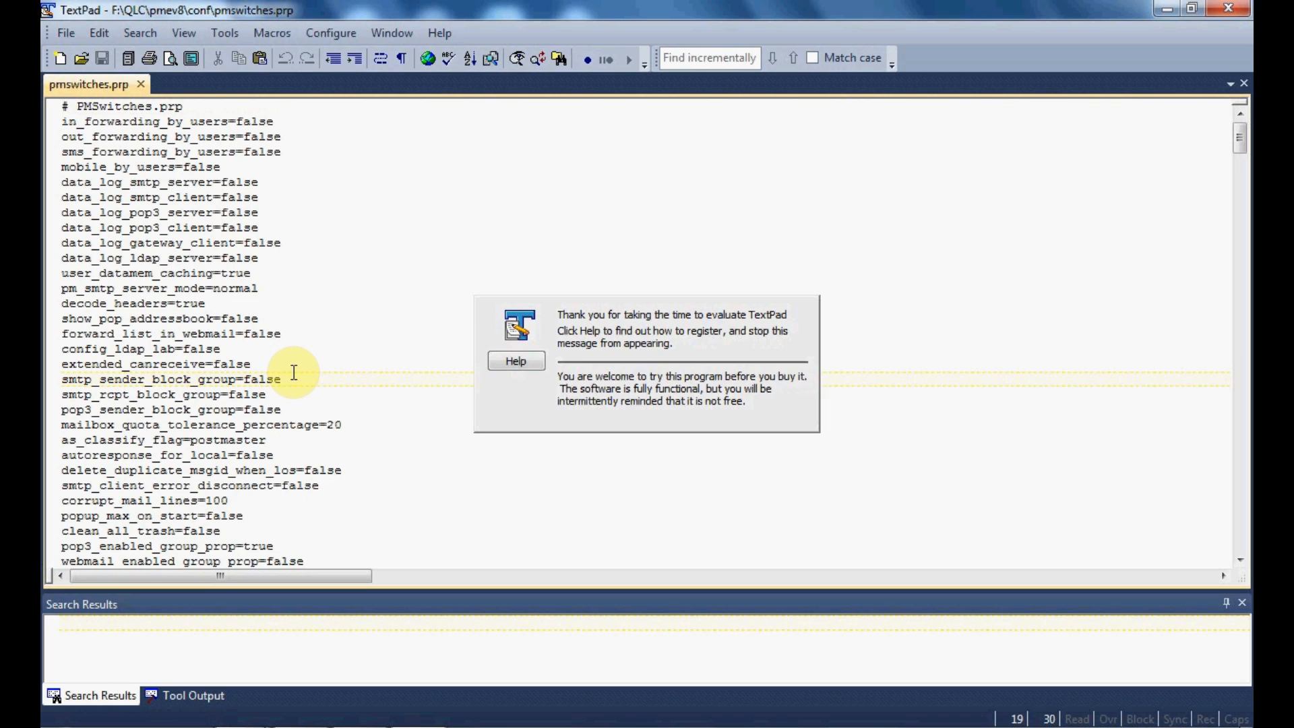
key("BackSpace")
key("BackSpace")
key("BackSpace")
key("BackSpace")
key("BackSpace")
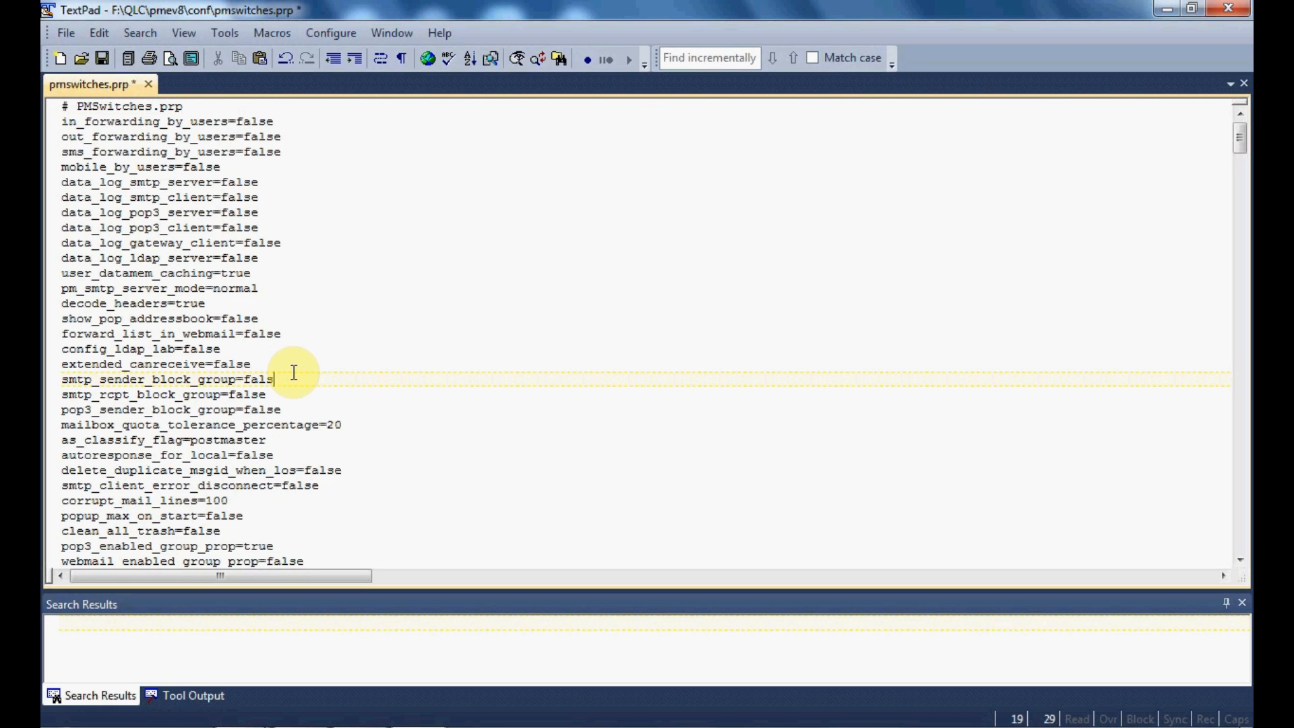
type("true")
left_click(287, 392)
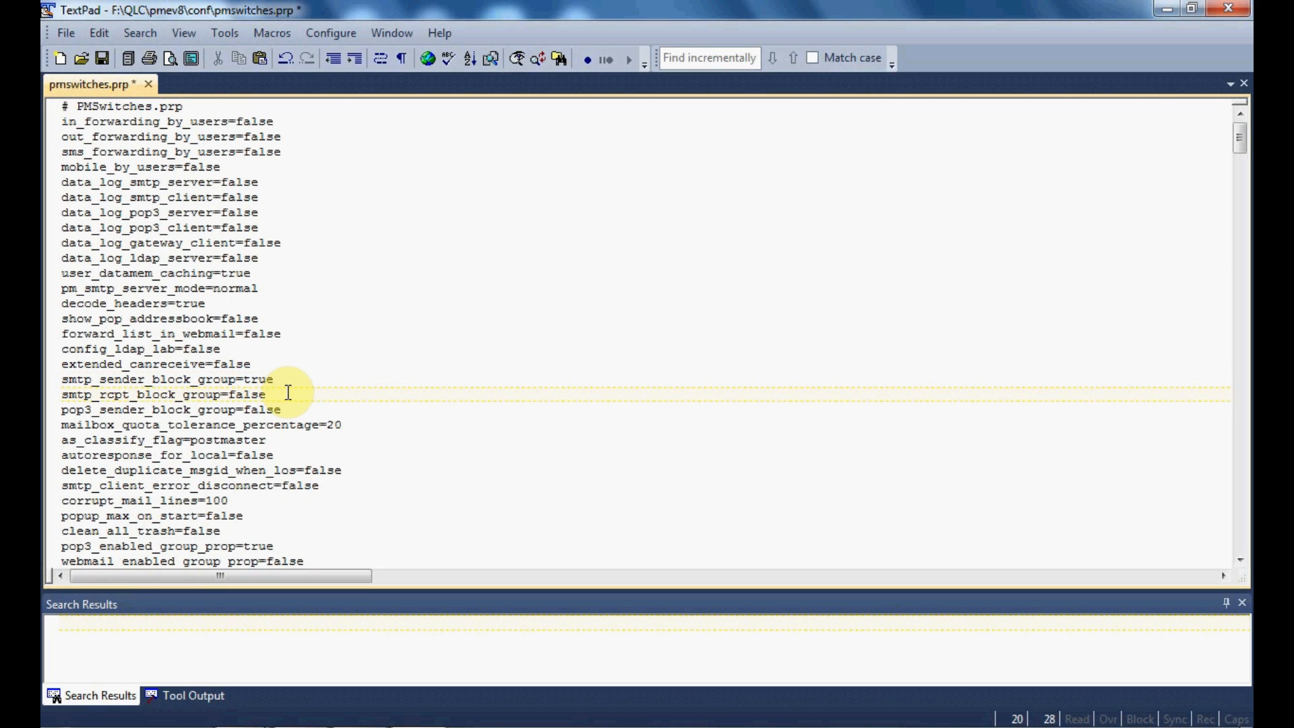
key("BackSpace")
key("BackSpace")
key("BackSpace")
key("BackSpace")
key("BackSpace")
type("true")
left_click(288, 410)
key("BackSpace")
key("BackSpace")
key("BackSpace")
key("BackSpace")
key("BackSpace")
type("true")
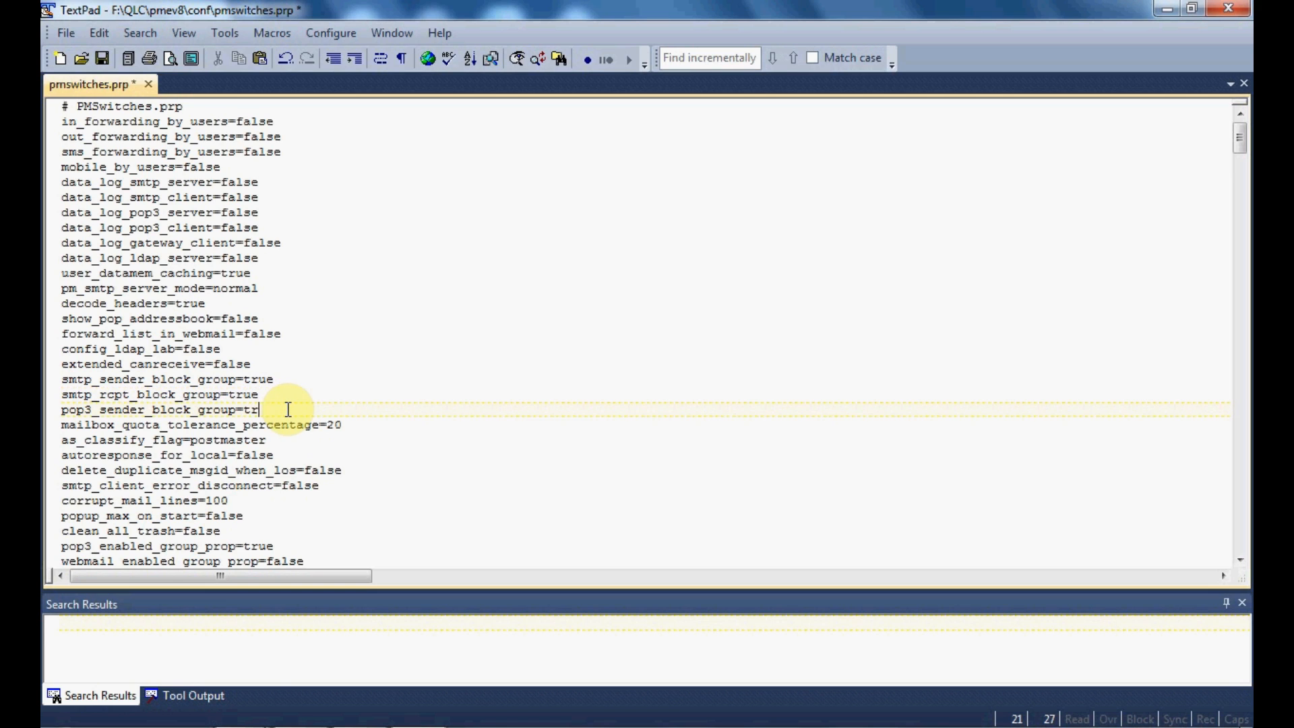
left_click(1228, 10)
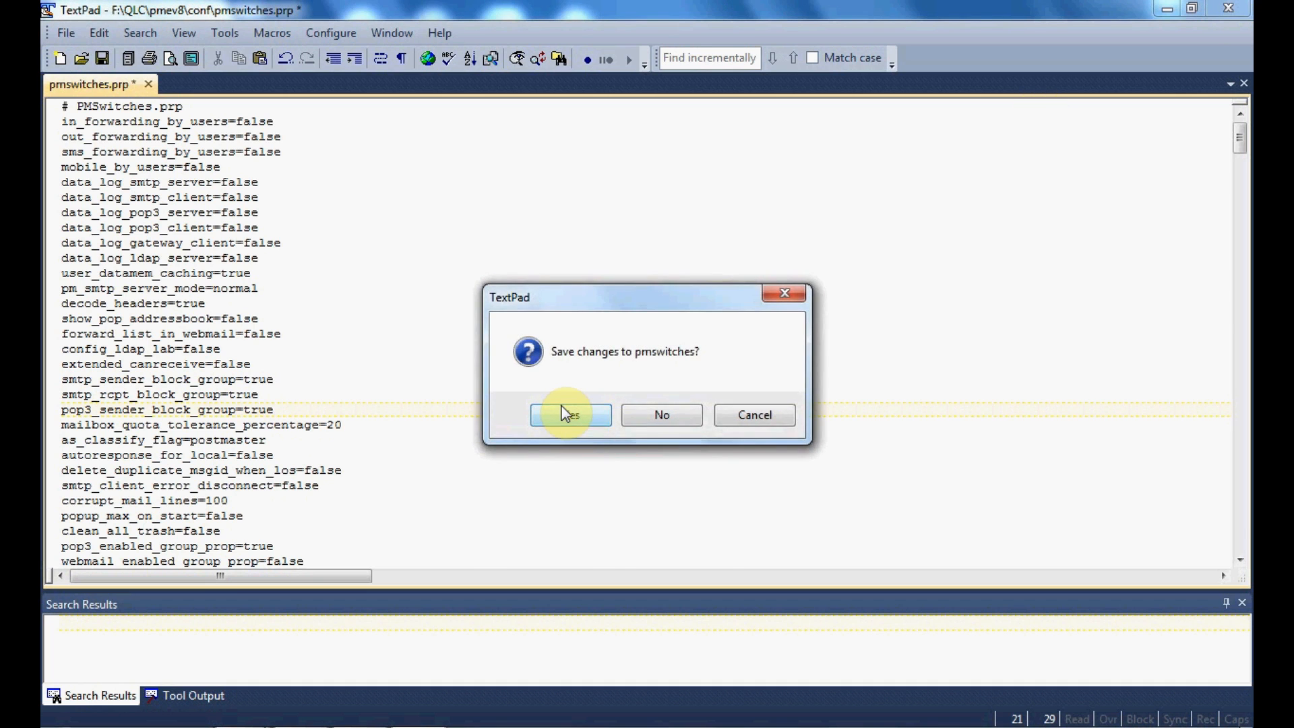
left_click(570, 413)
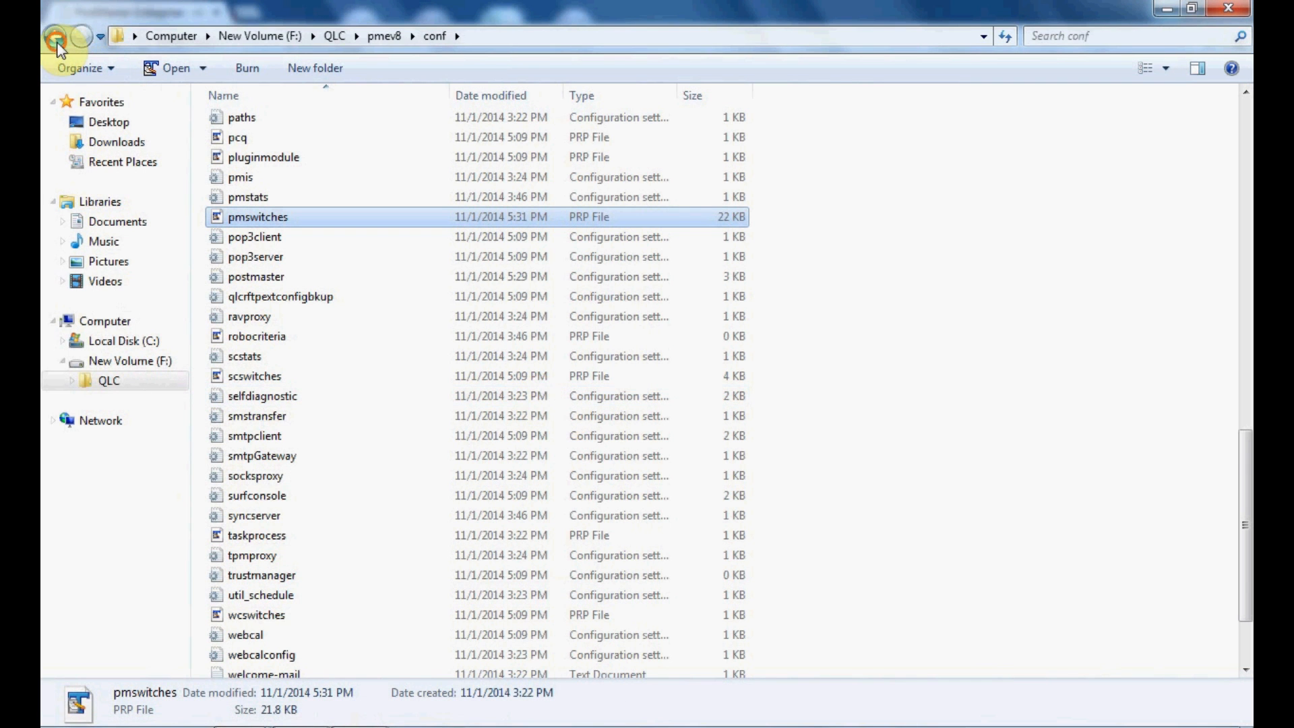
Step: Return to the F:\QLC folder and run pme.bat to start the server
left_click(55, 37)
left_click(56, 40)
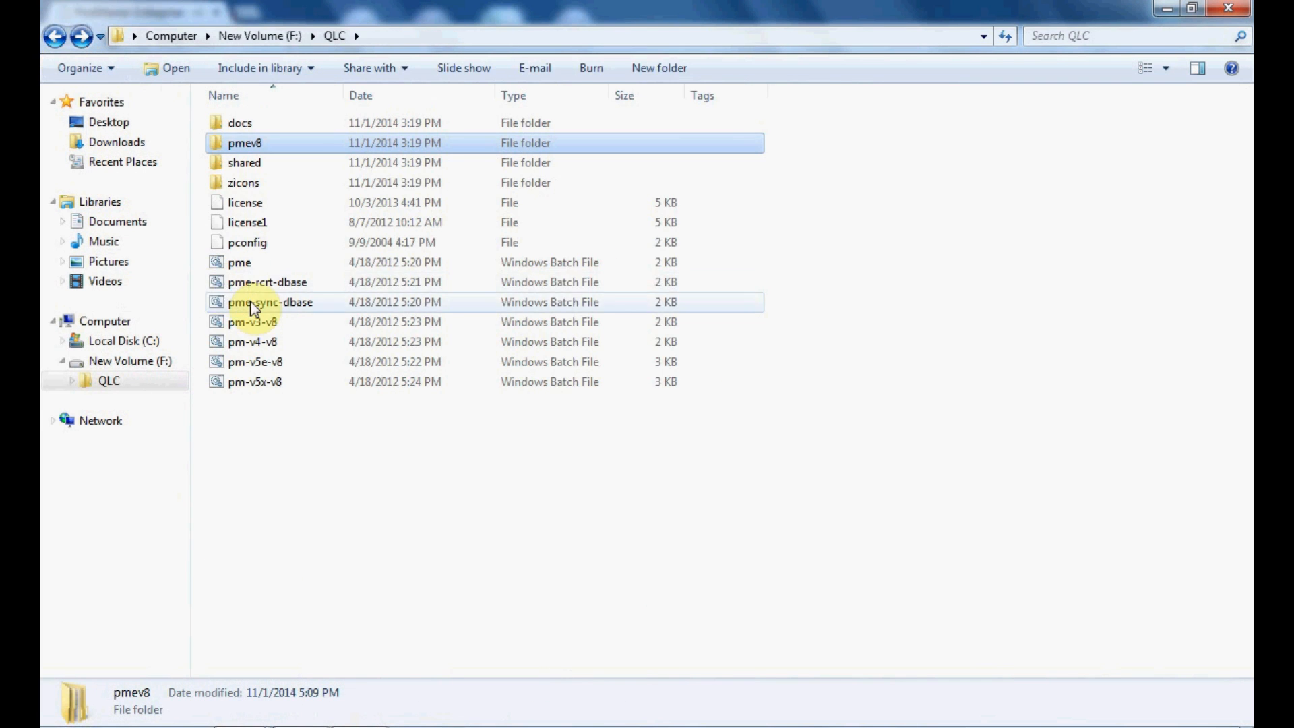
double_click(240, 263)
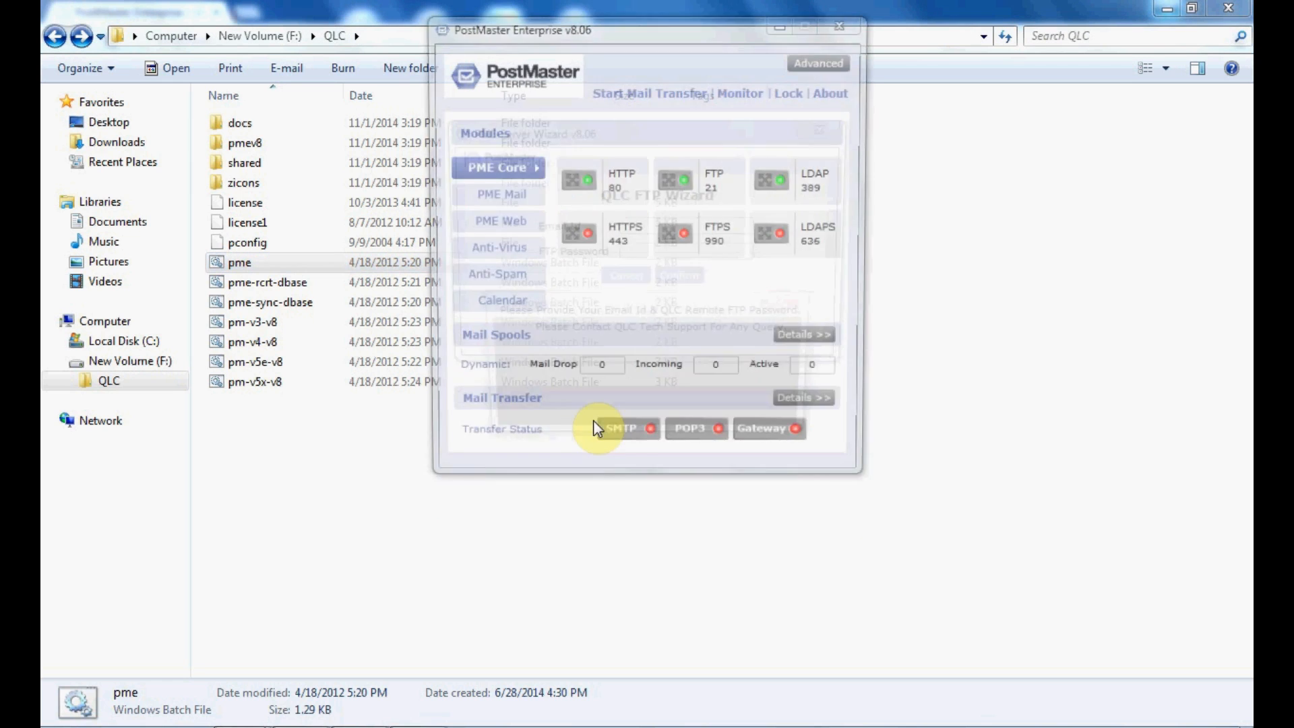
Step: Dismiss the expiry notice and the QLC FTP Wizard, then bring up the WebMail login in Chrome
left_click(664, 403)
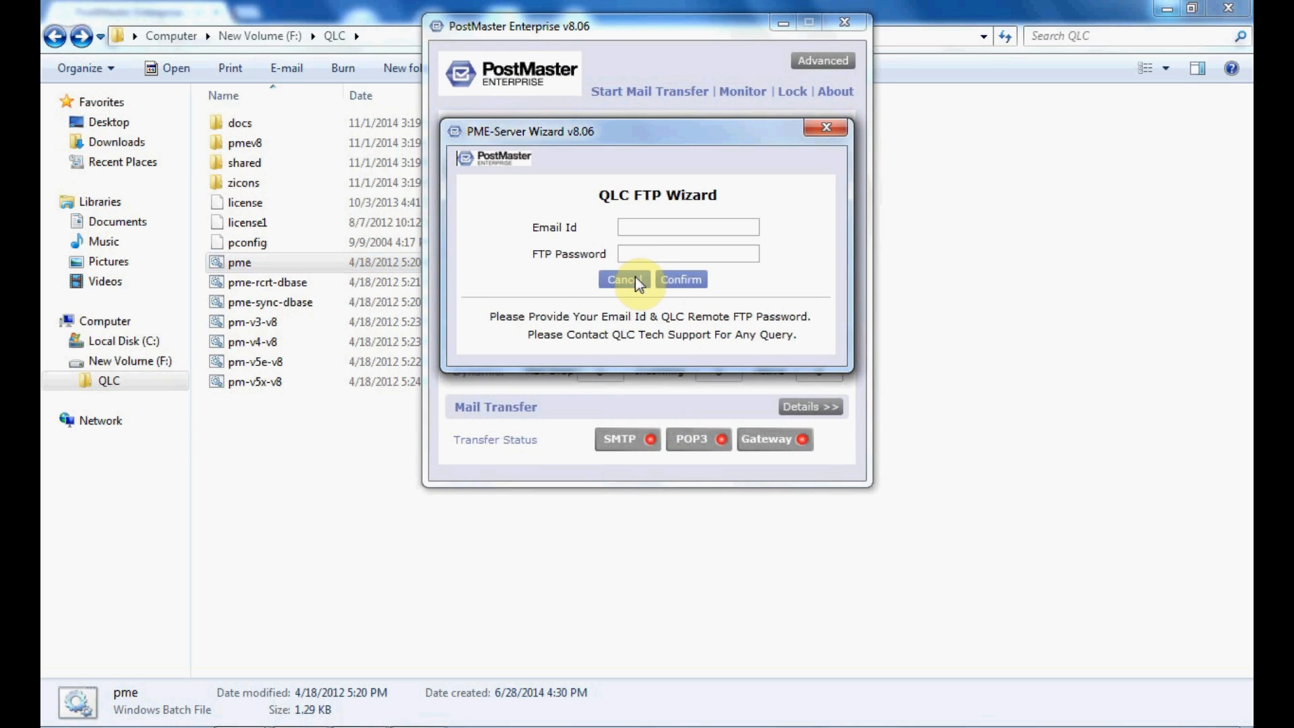
left_click(638, 279)
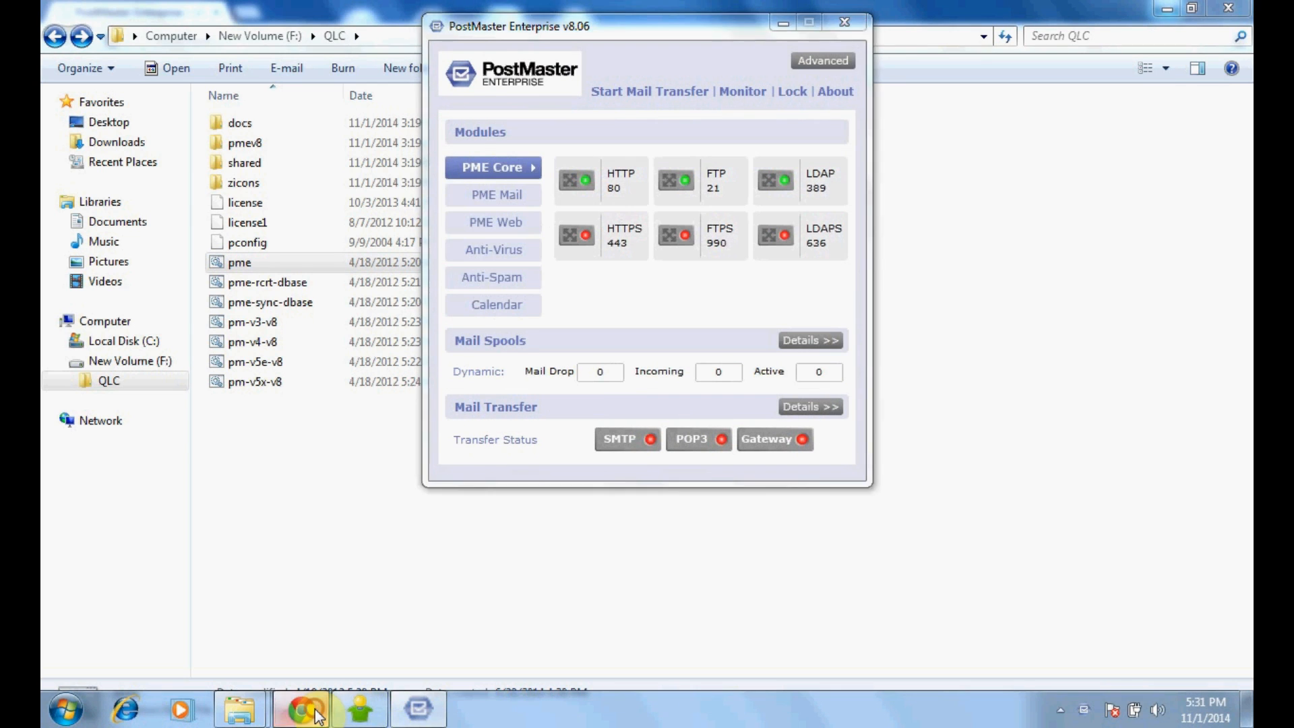
left_click(322, 716)
Step: Reload the WebMail login page and sign in to the admin console with the administrator credentials
left_click(609, 41)
key("Return")
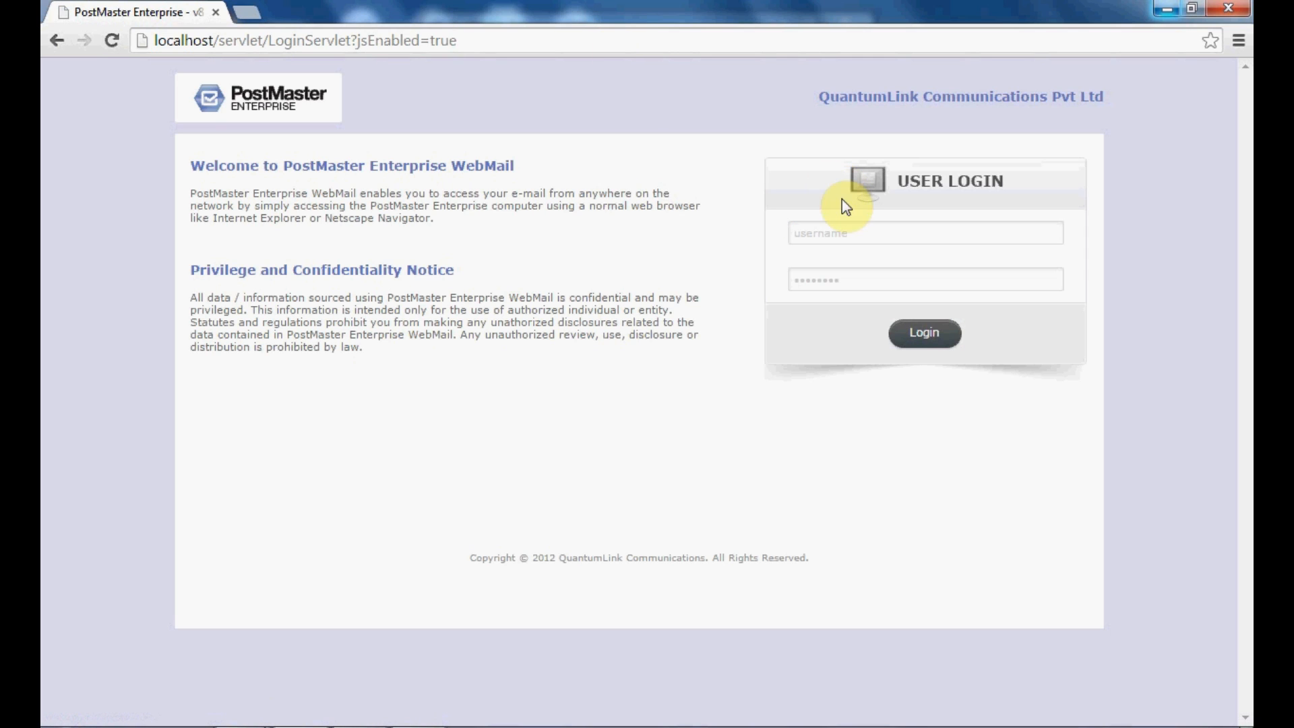
left_click(843, 236)
type("admin")
key("Tab")
type("admin")
left_click(928, 334)
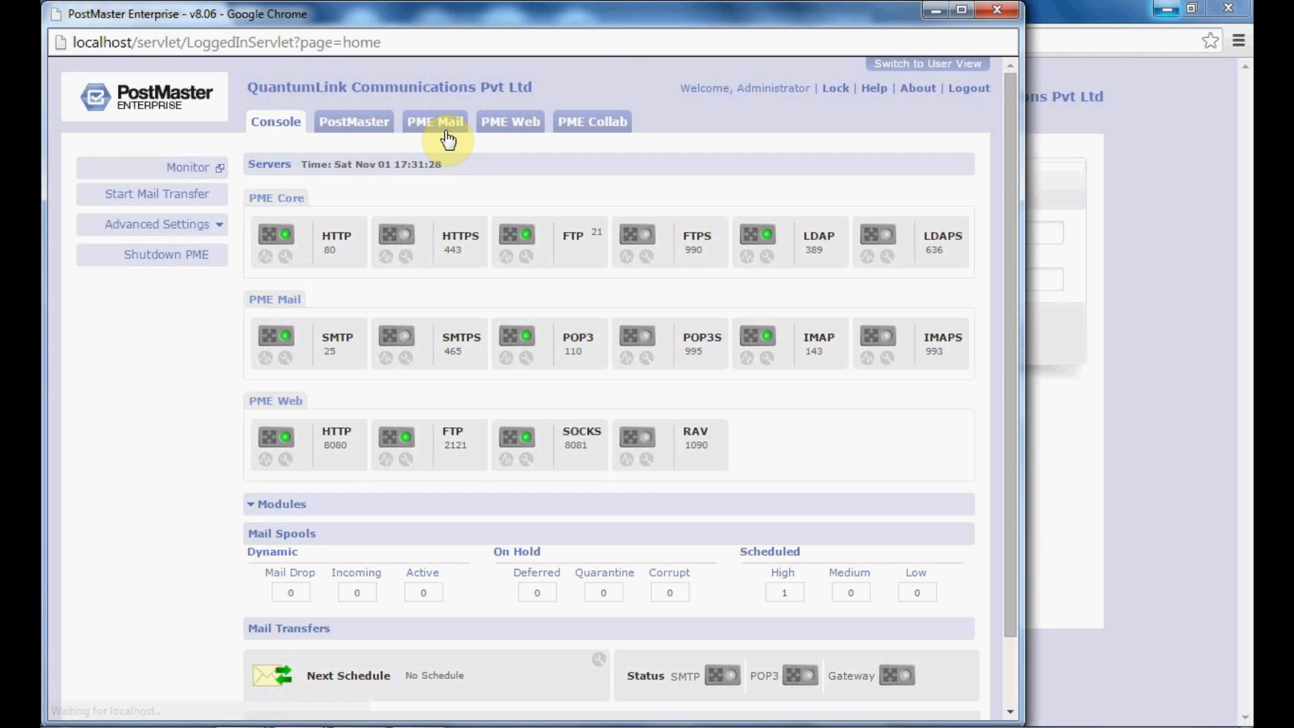
Step: Navigate to PME Mail > Security > SMTP Sender Block
left_click(448, 139)
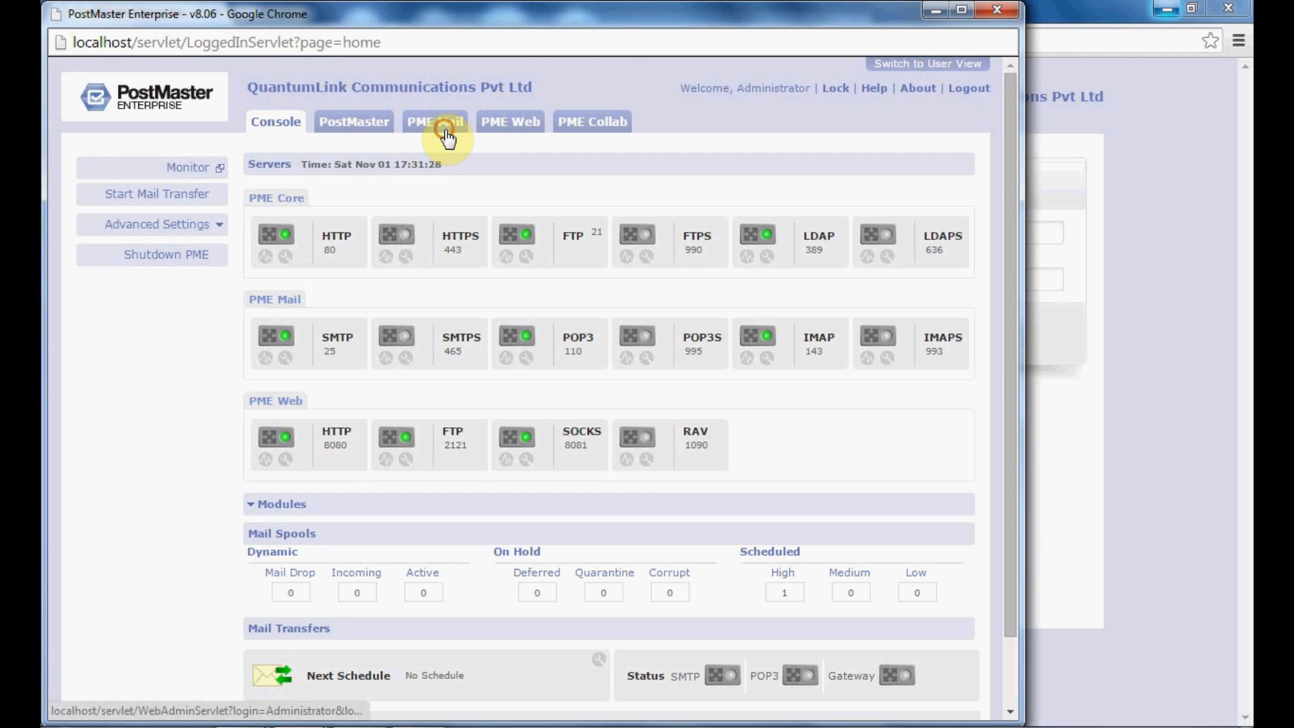
left_click(190, 446)
left_click(188, 475)
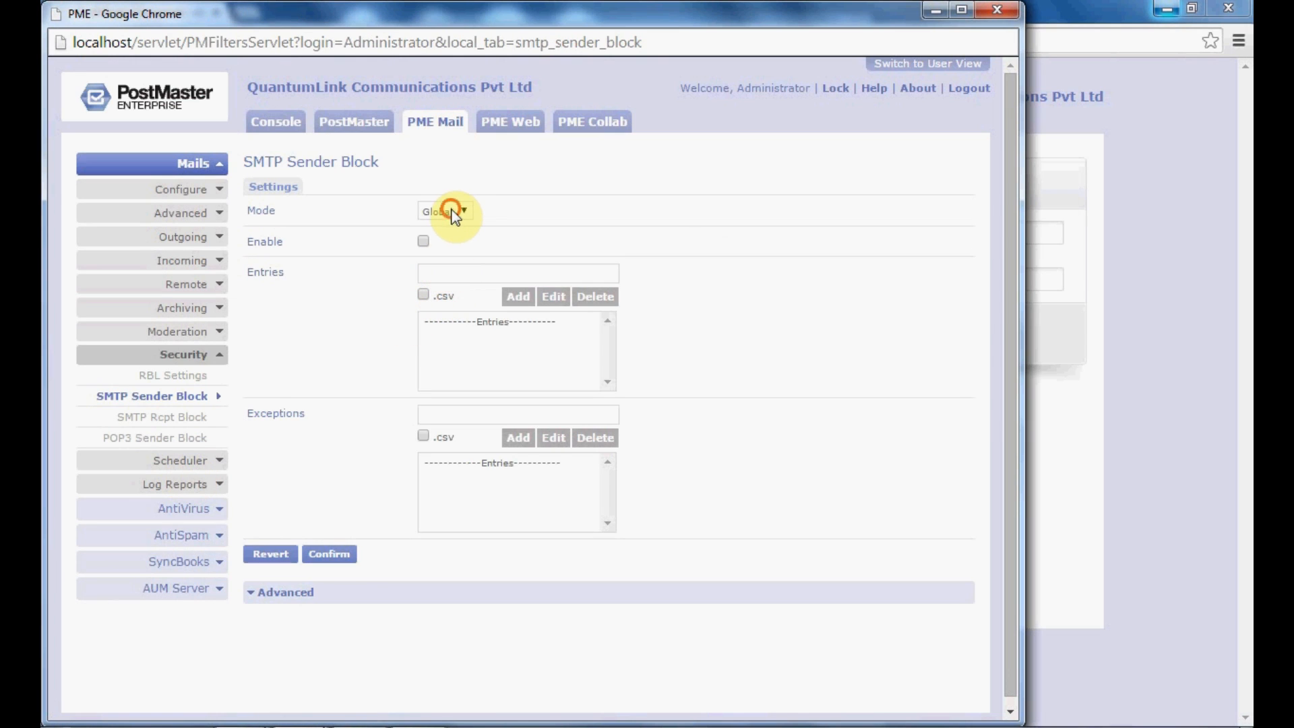
Step: Try the SMTP Sender Block mode as Group, then User, viewing each mode's group and user lists
left_click(453, 213)
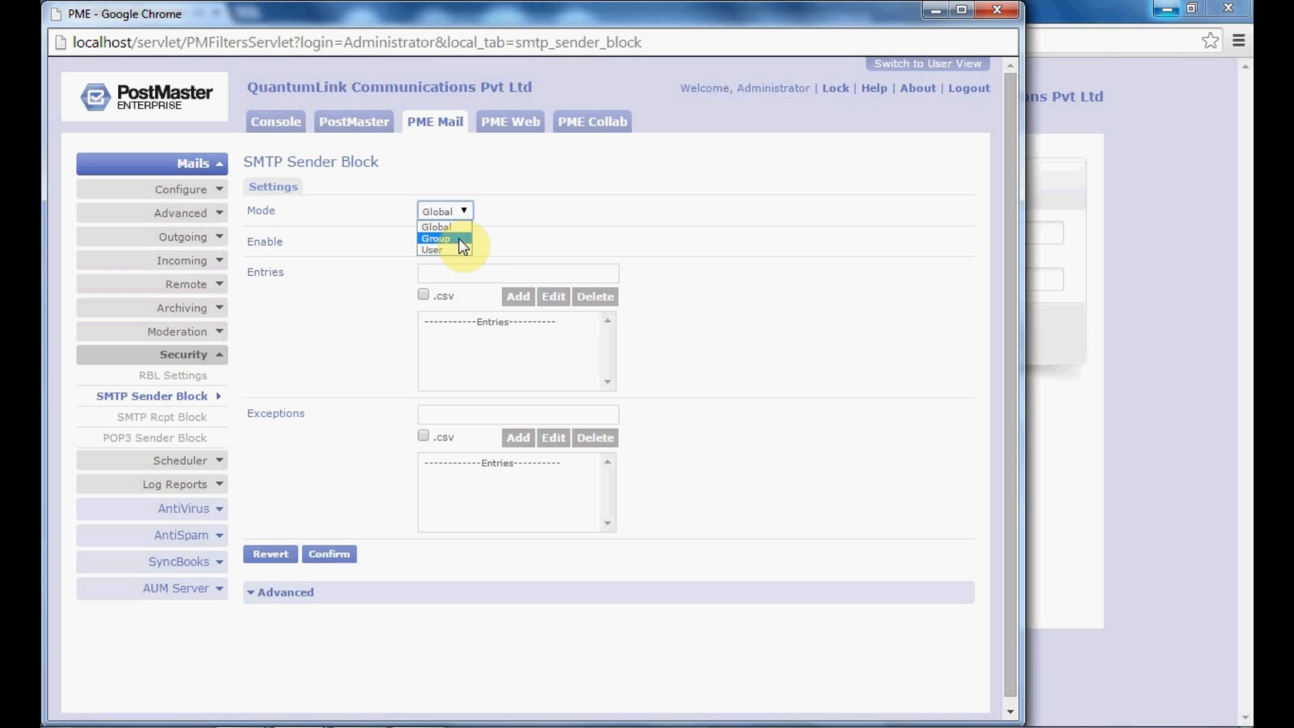
left_click(461, 238)
left_click(458, 241)
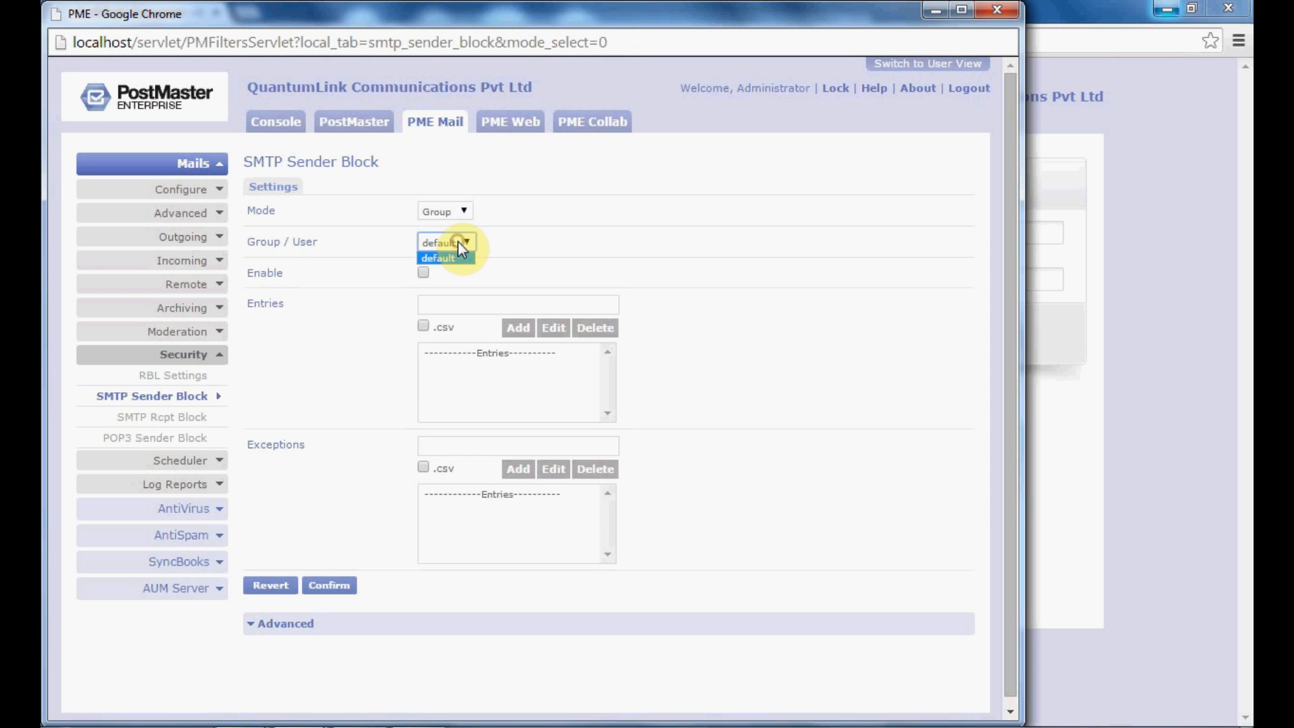
left_click(443, 214)
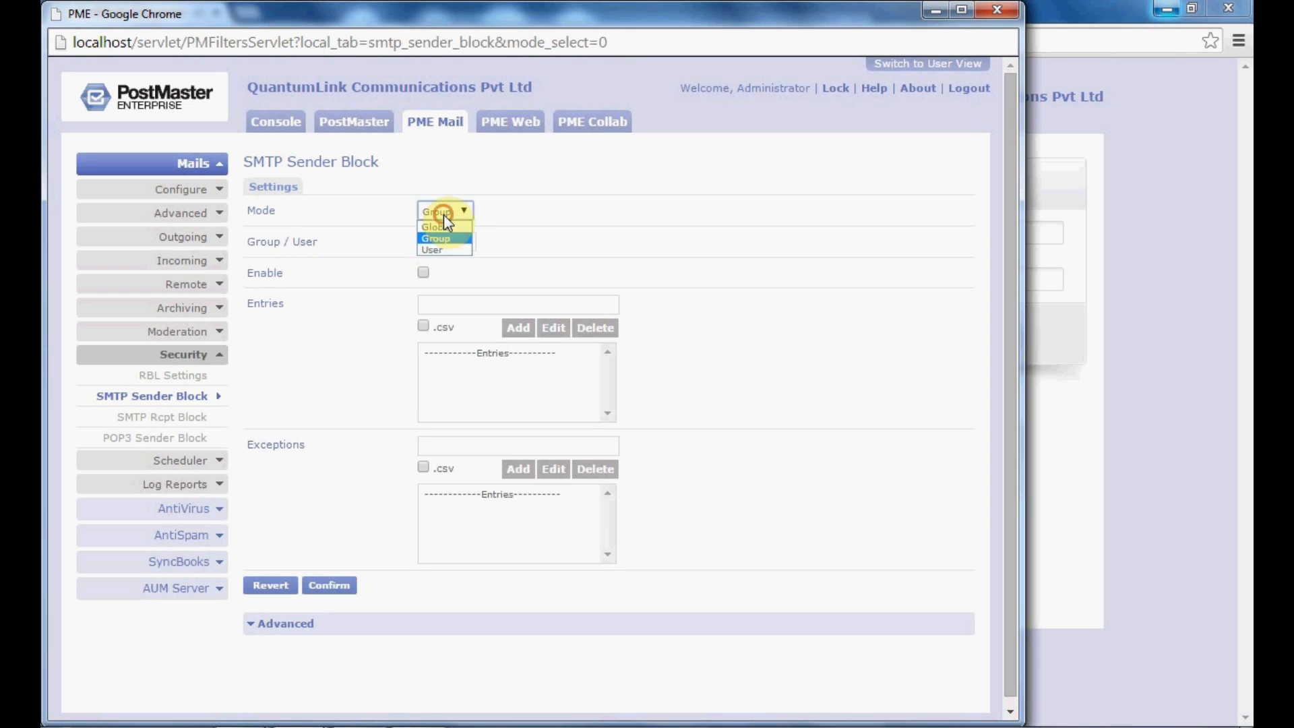
left_click(453, 255)
left_click(455, 244)
left_click(457, 243)
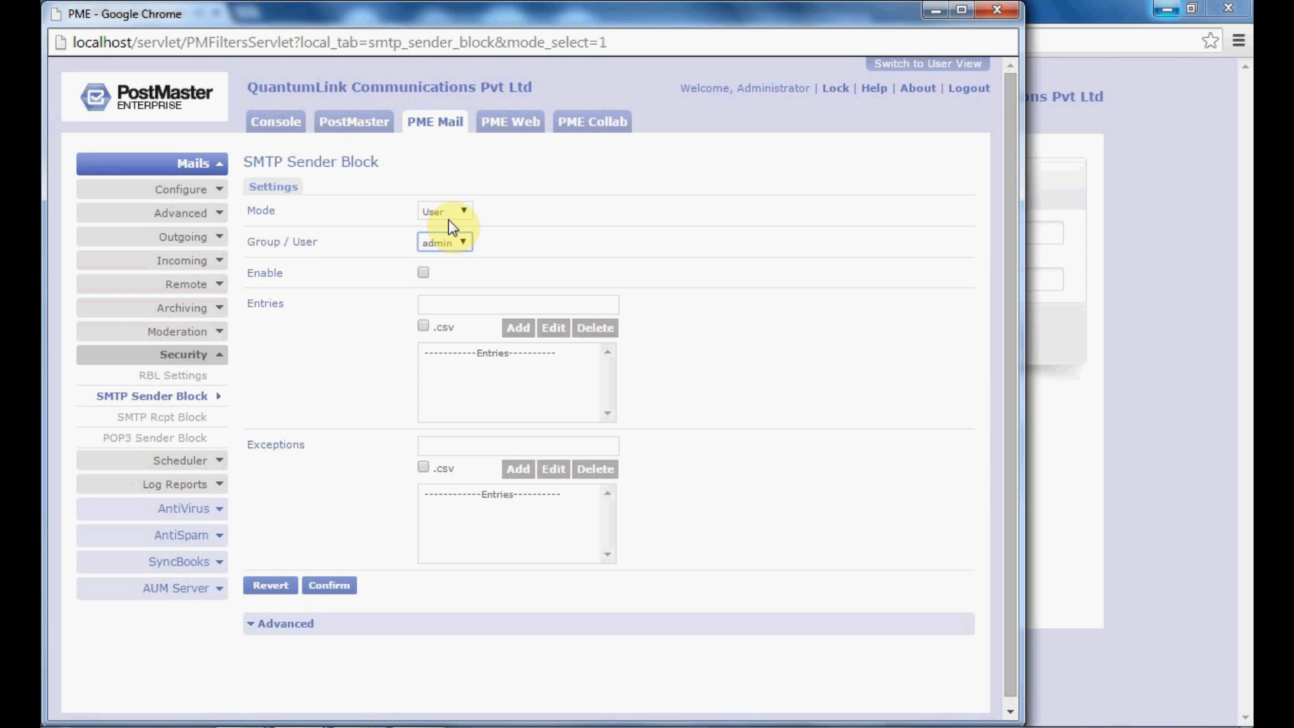
Step: Set the SMTP Sender Block mode back to Global
left_click(447, 213)
left_click(458, 240)
left_click(446, 213)
left_click(448, 225)
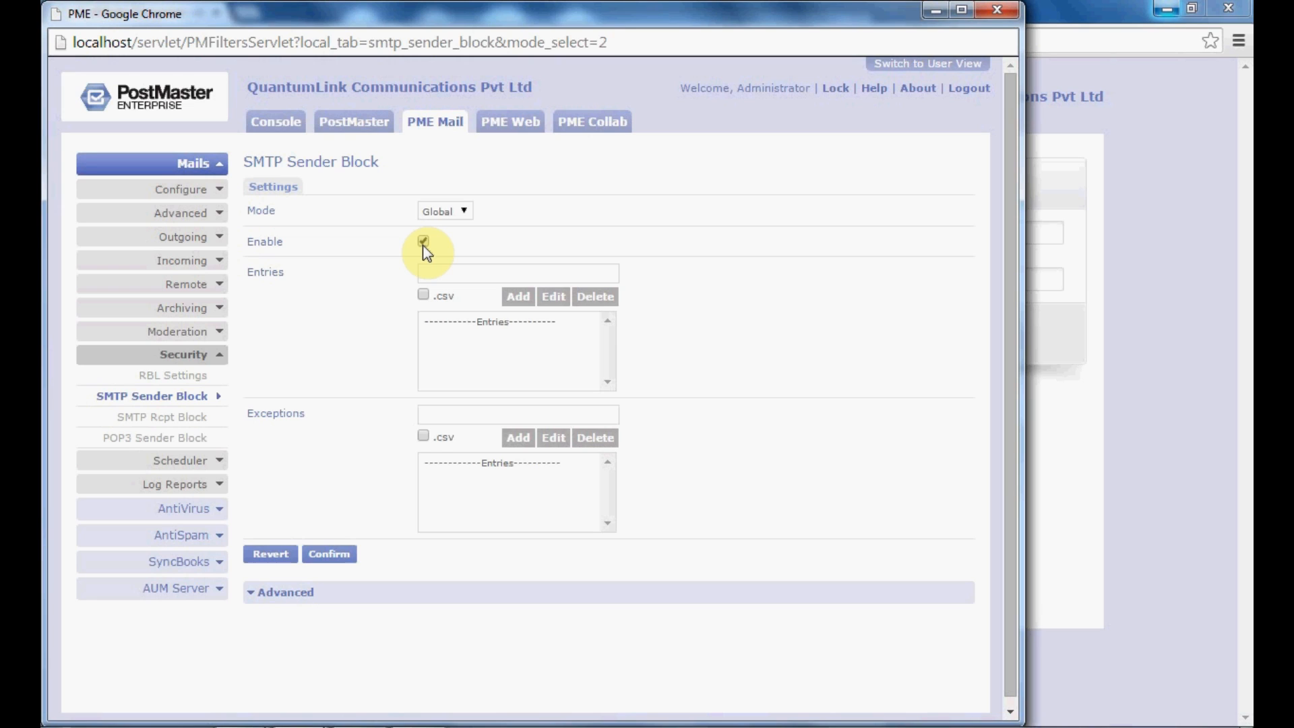
left_click(443, 270)
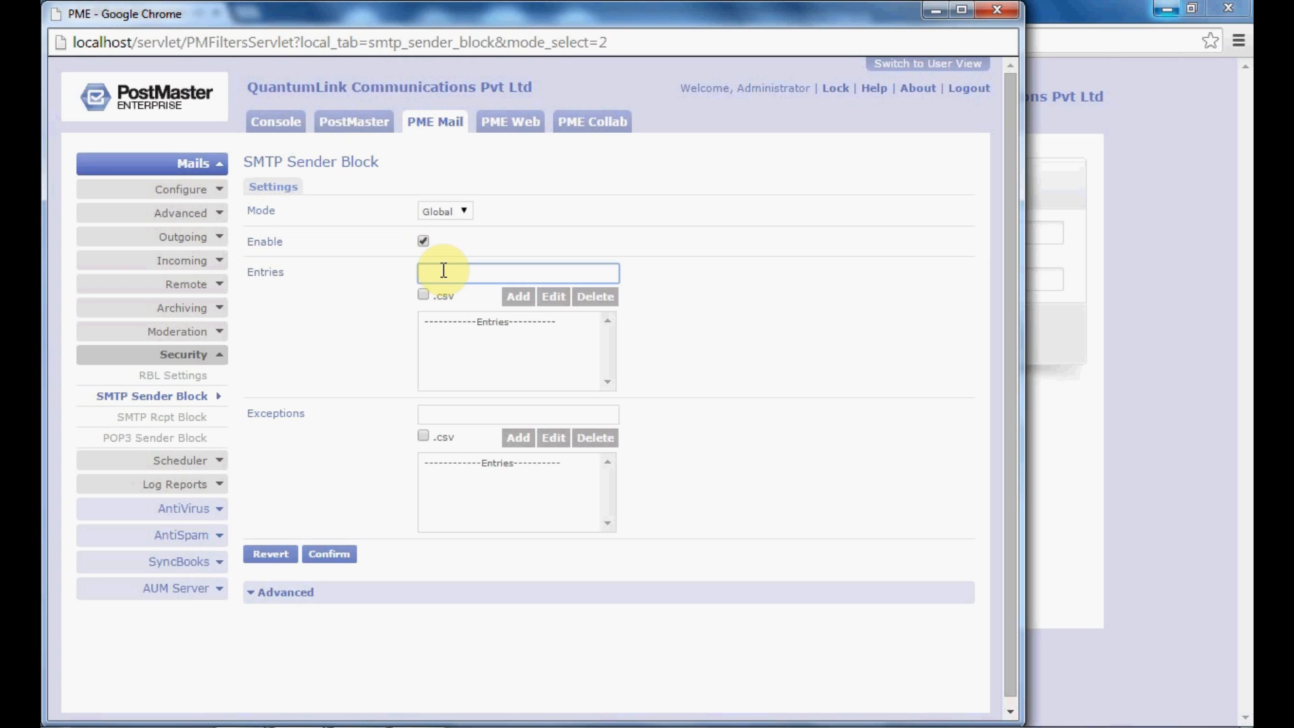
left_click(435, 415)
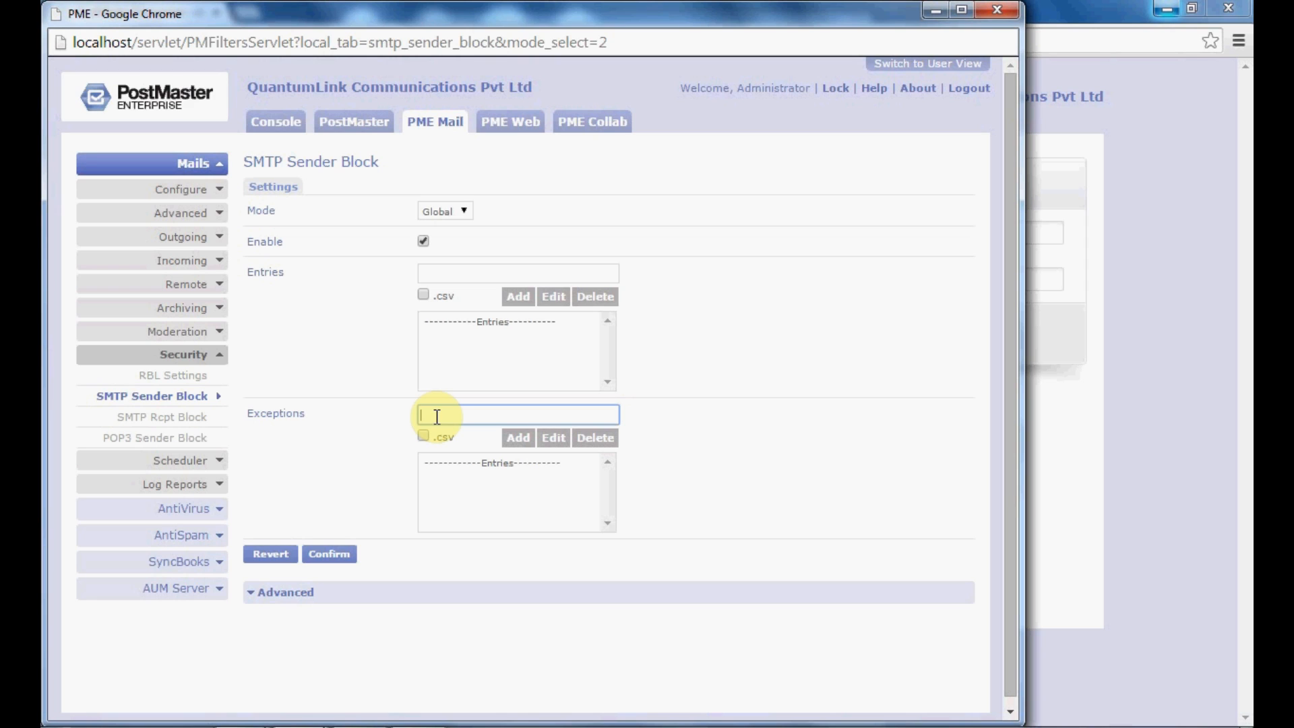
left_click(467, 271)
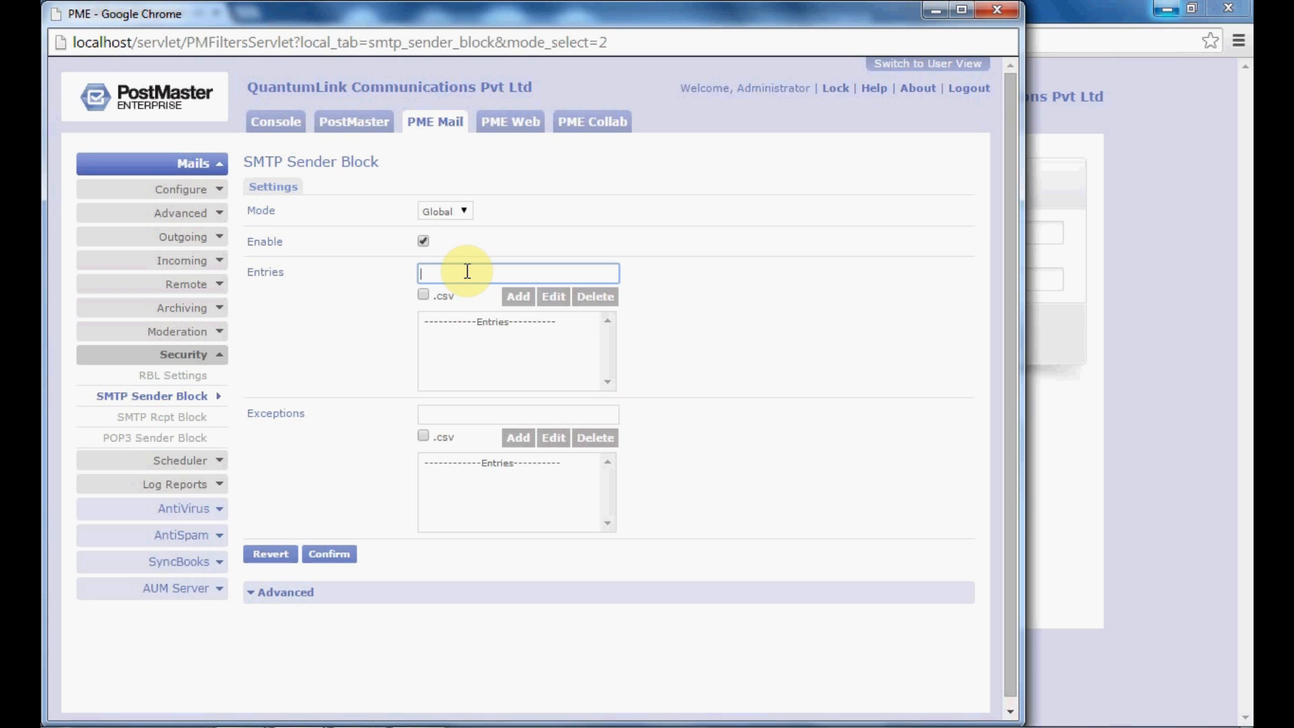
type("*@yahoo.*")
left_click(516, 296)
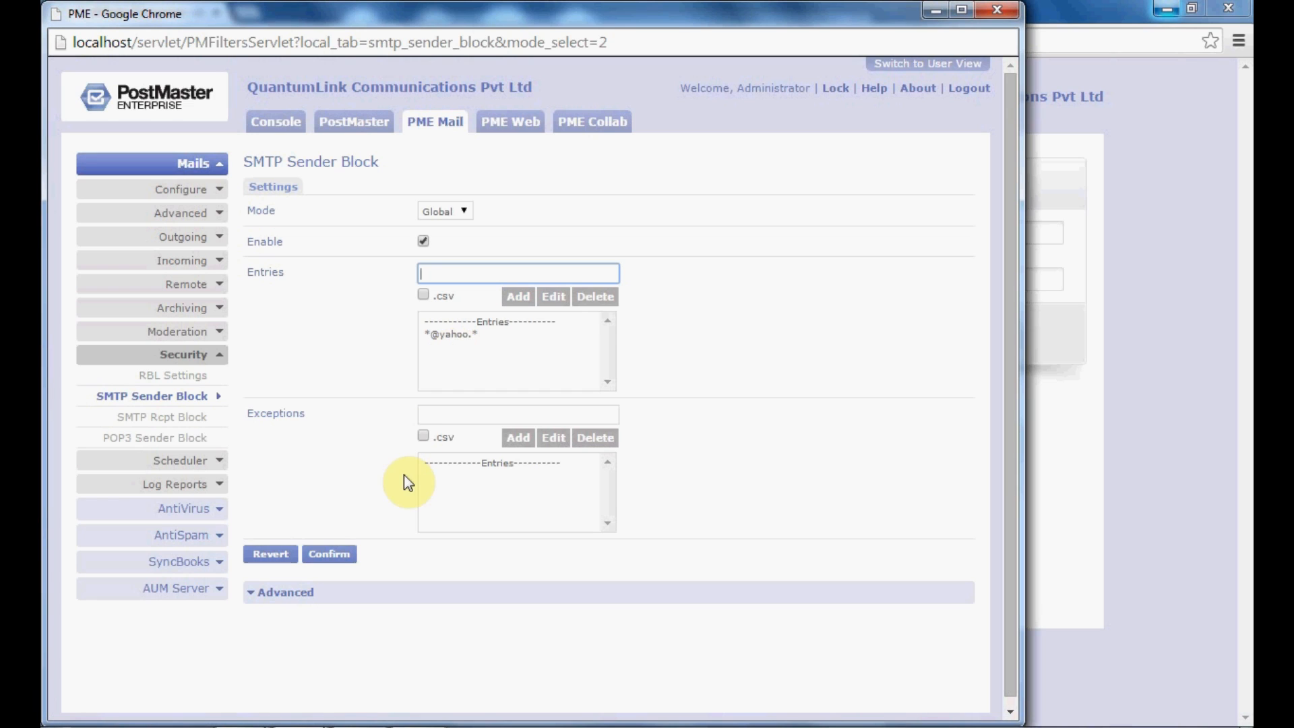
Step: Confirm the sender block settings, dismiss the saved message, and go to SMTP Rcpt Block
left_click(338, 554)
left_click(370, 423)
left_click(160, 421)
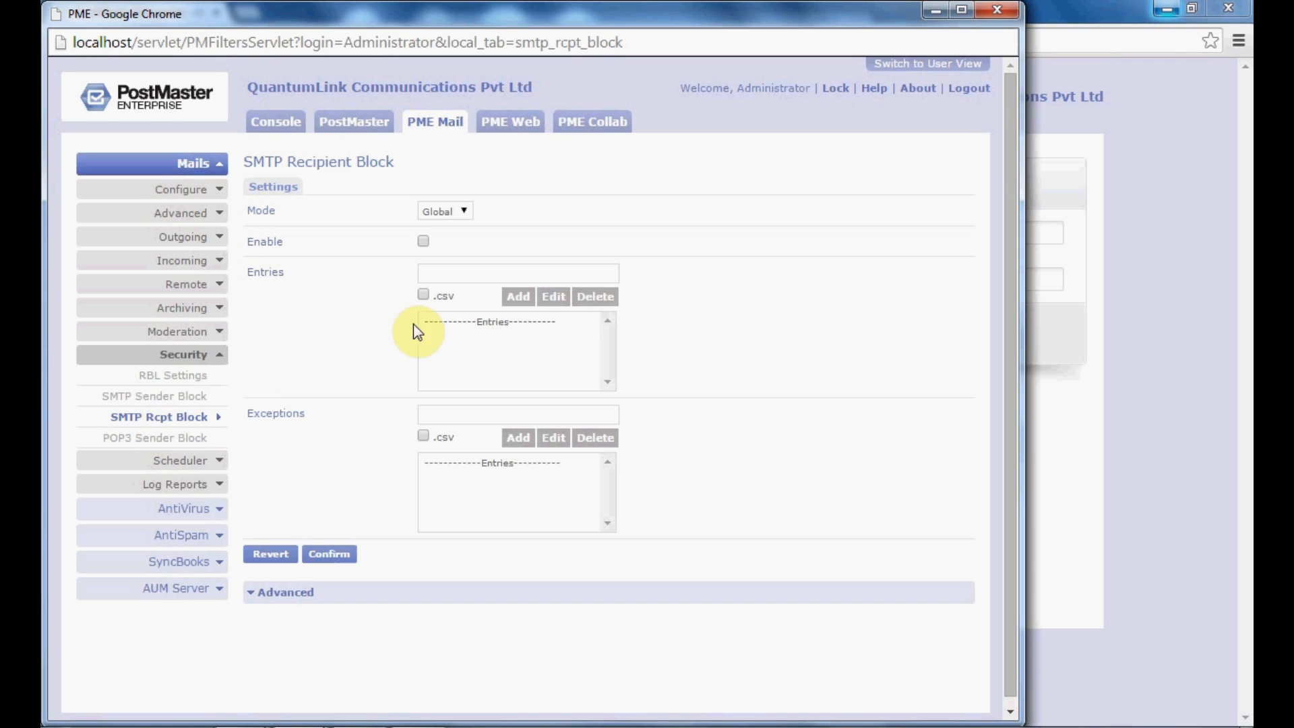
Step: Keep the SMTP Recipient Block mode on Global and tick Enable
left_click(452, 210)
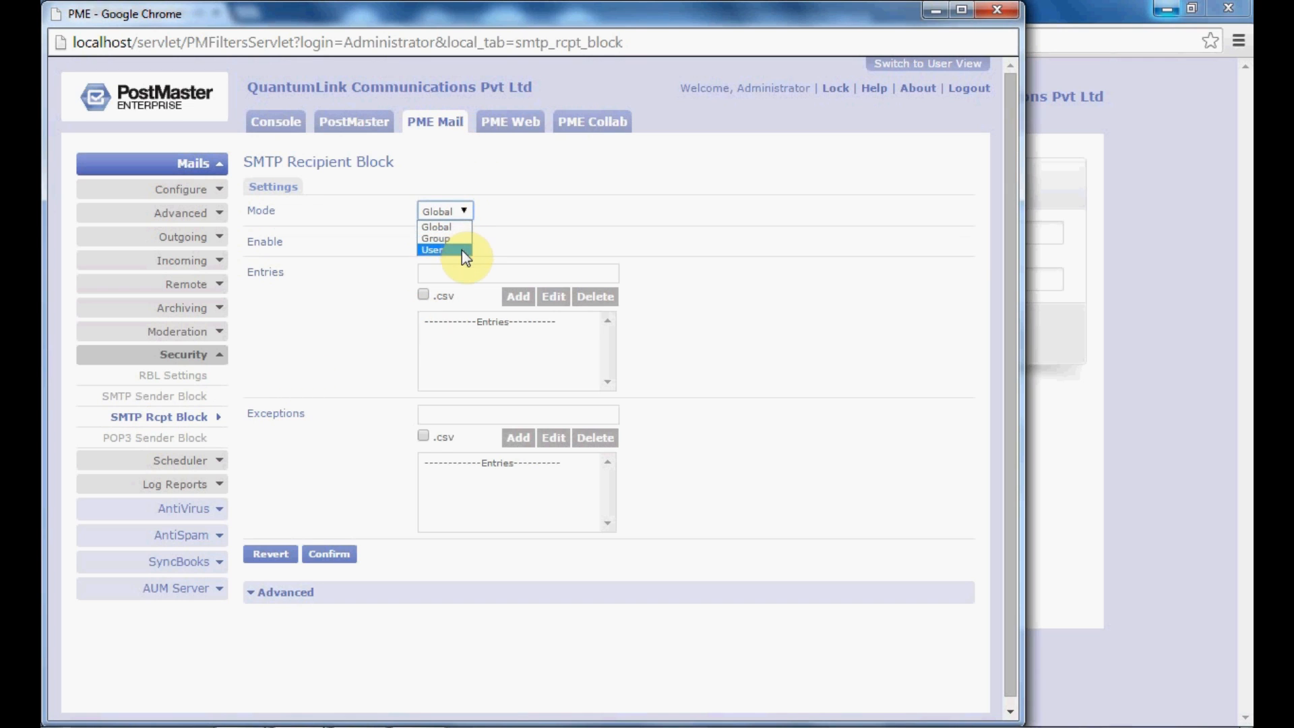
left_click(451, 207)
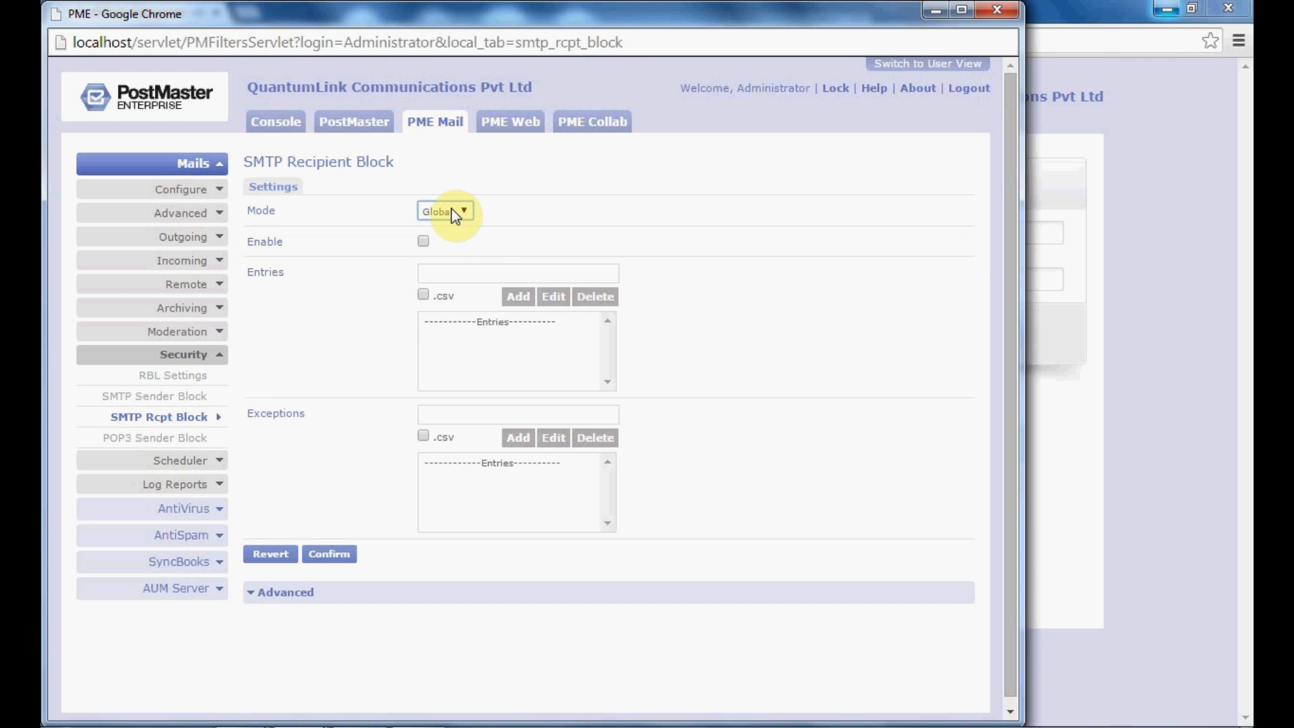
left_click(423, 241)
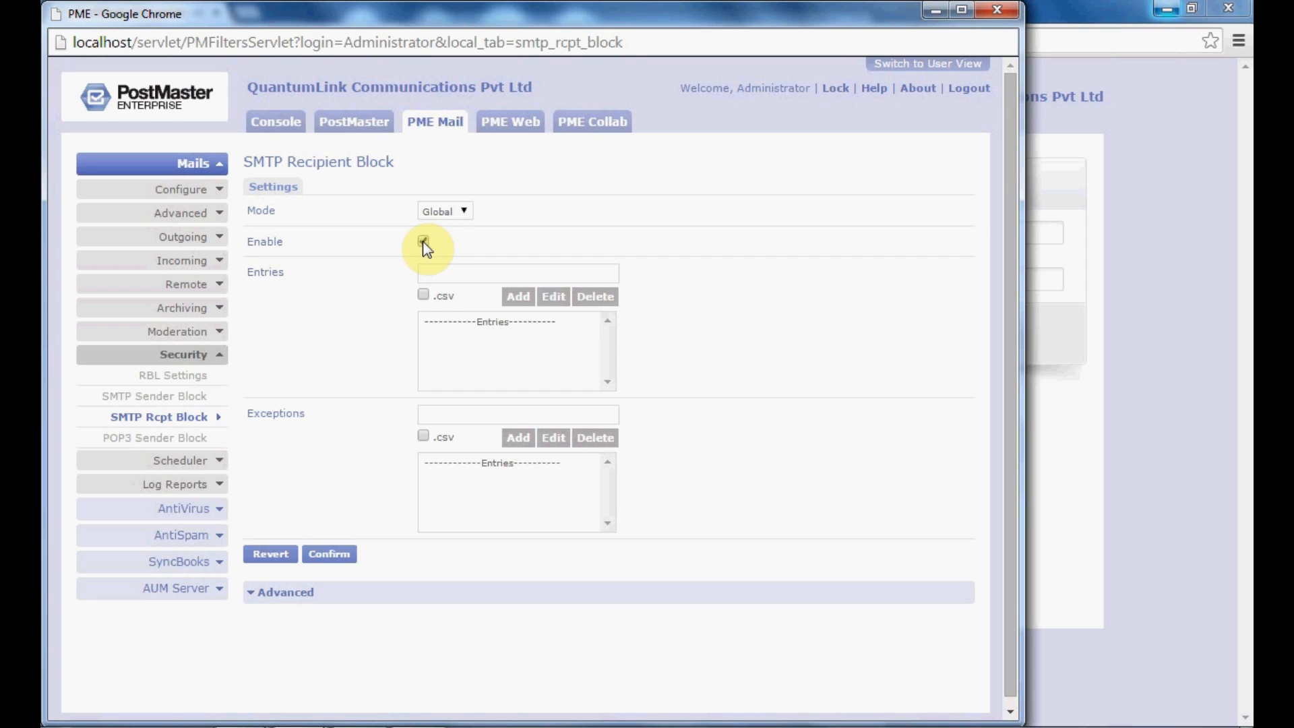
left_click(441, 276)
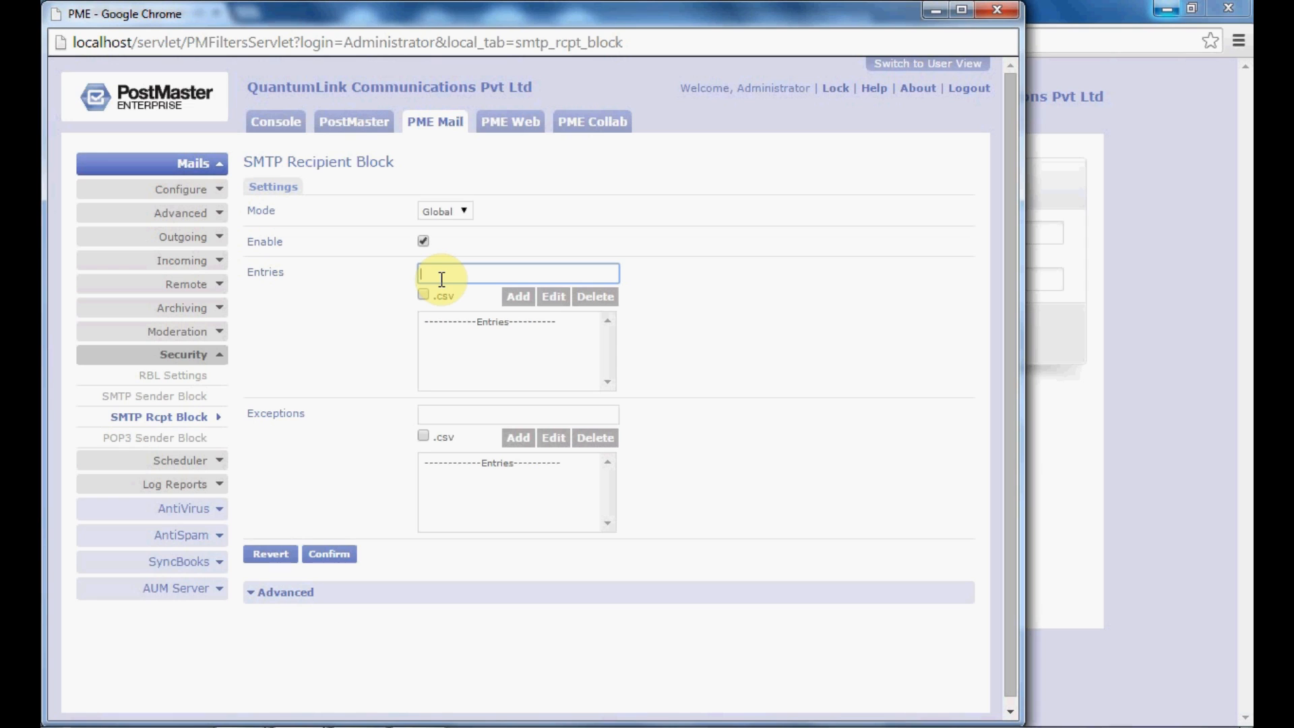
left_click(455, 418)
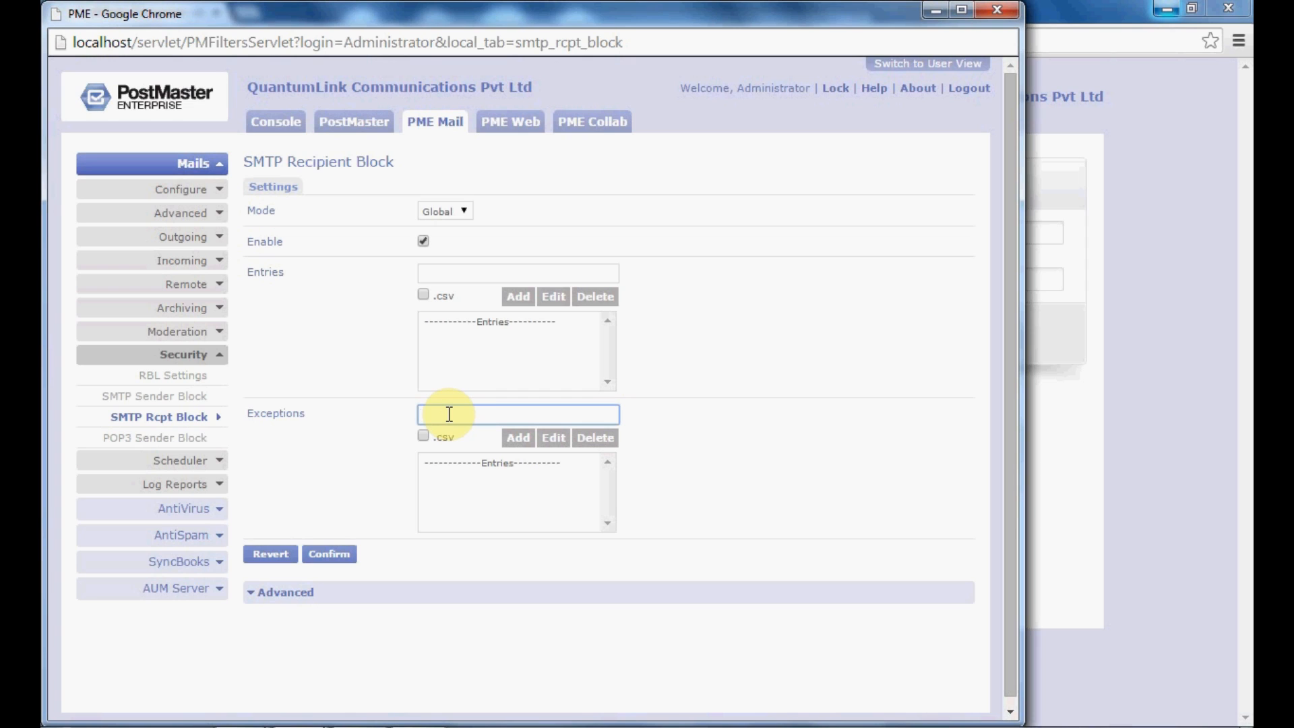
Step: Confirm the recipient block settings, dismiss the saved message, and go to POP3 Sender Block
left_click(340, 560)
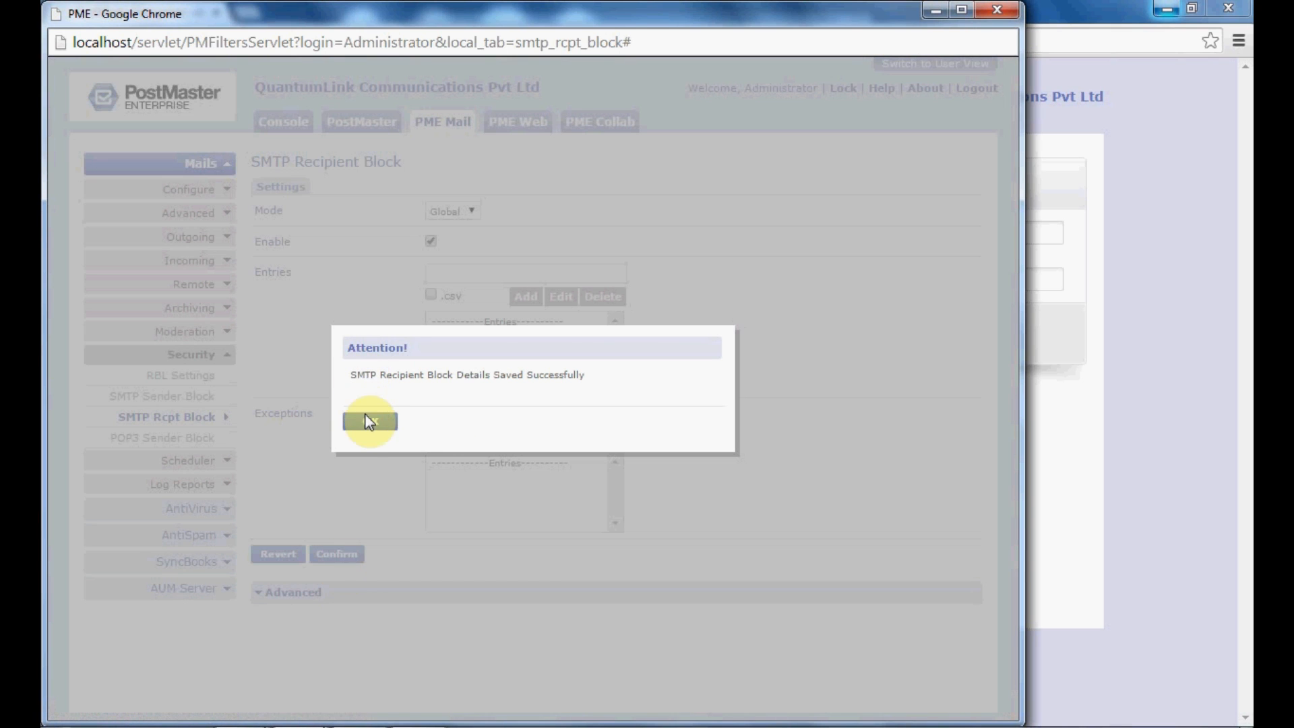
left_click(367, 420)
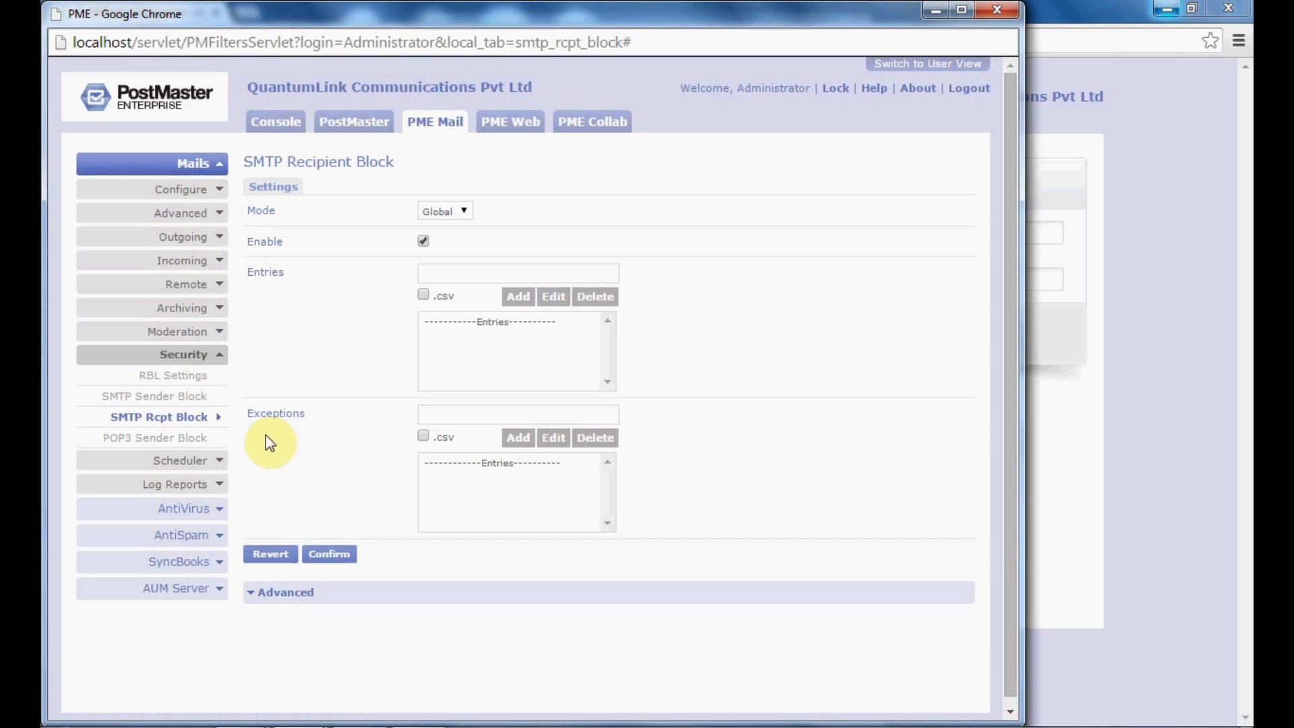
left_click(188, 441)
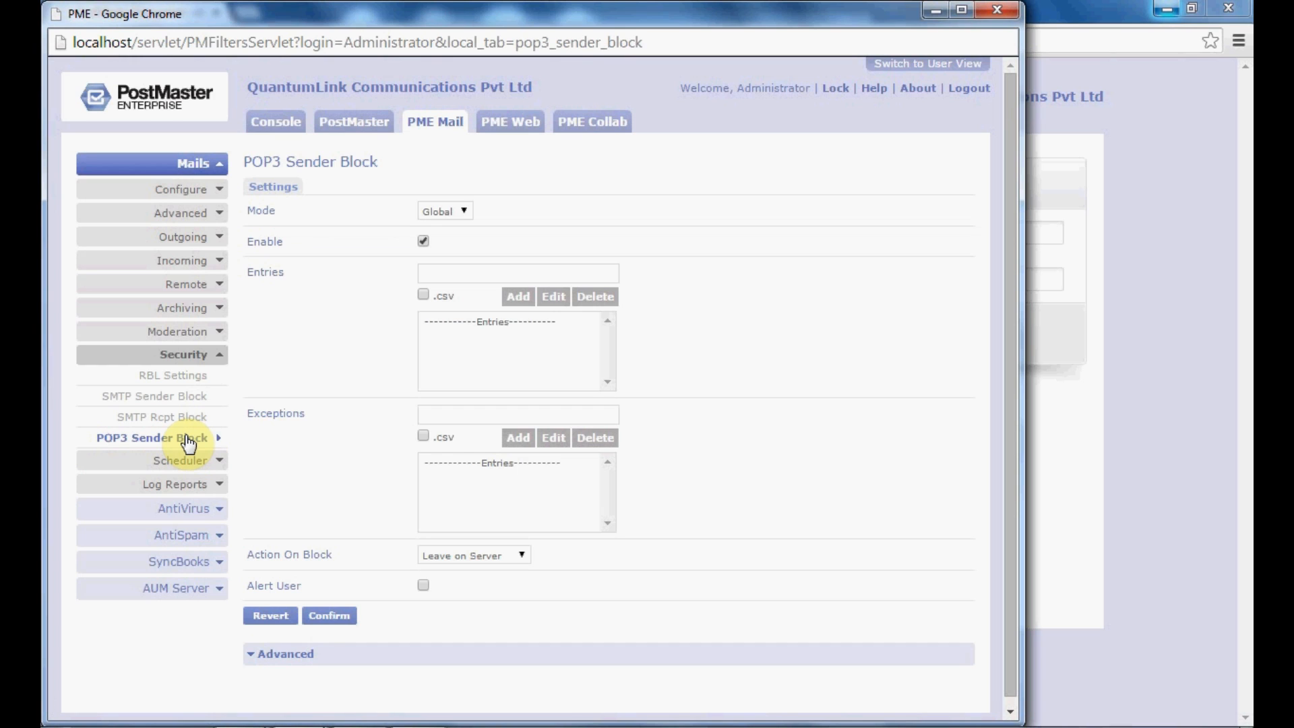
Step: Keep the POP3 Sender Block mode on Global with Enable ticked
left_click(432, 212)
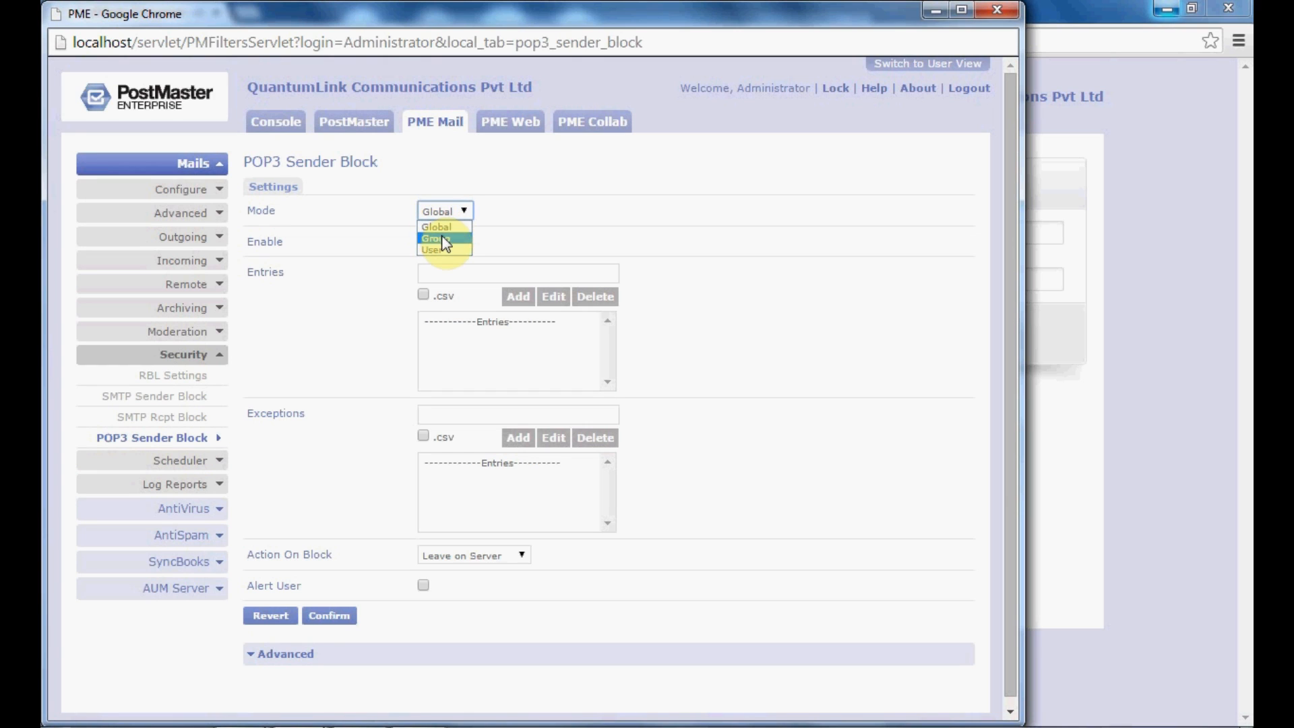
left_click(439, 226)
left_click(424, 242)
left_click(441, 272)
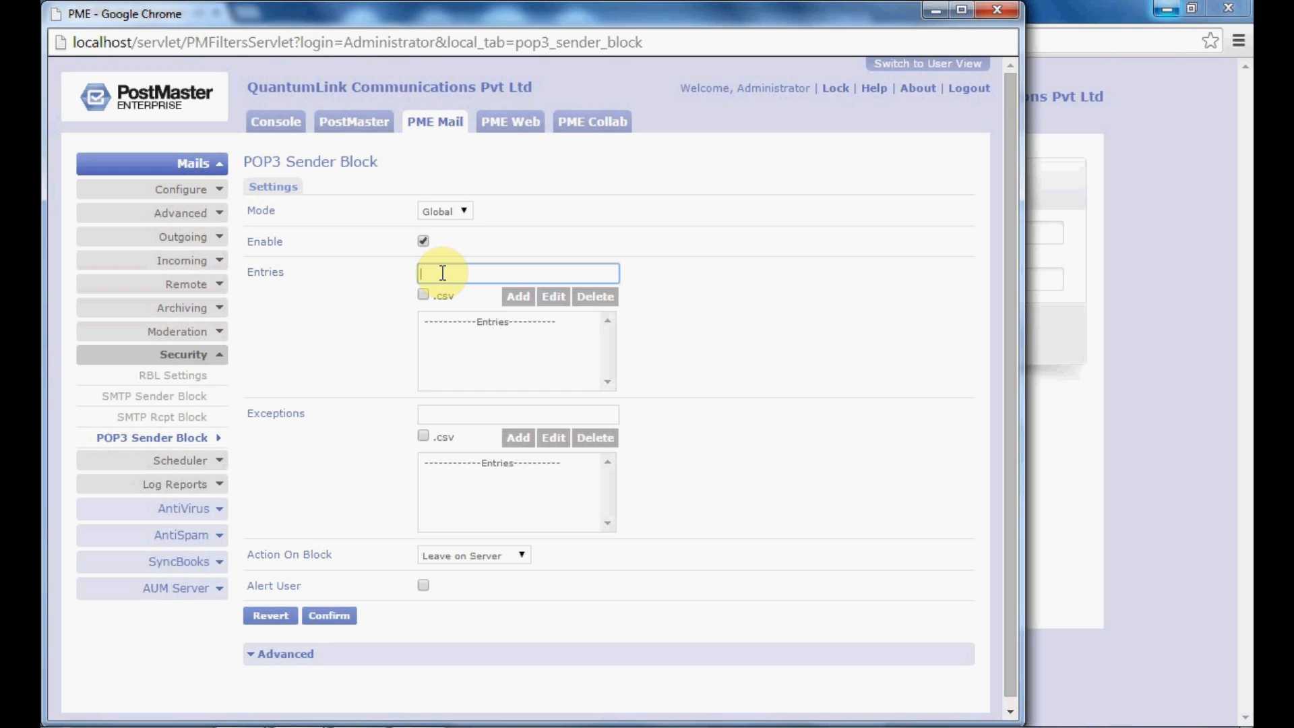
left_click(475, 414)
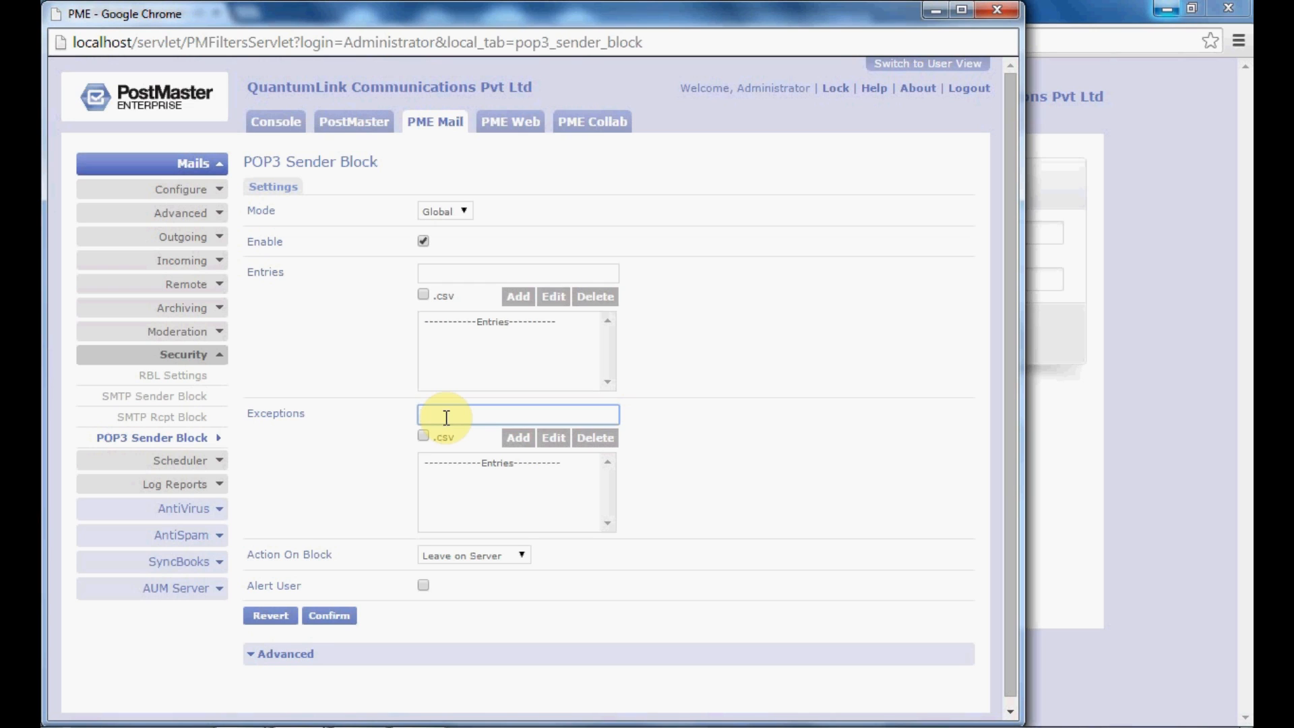
Step: Set Action On Block to Delete from Server, tick Alert User, and confirm the settings
left_click(526, 560)
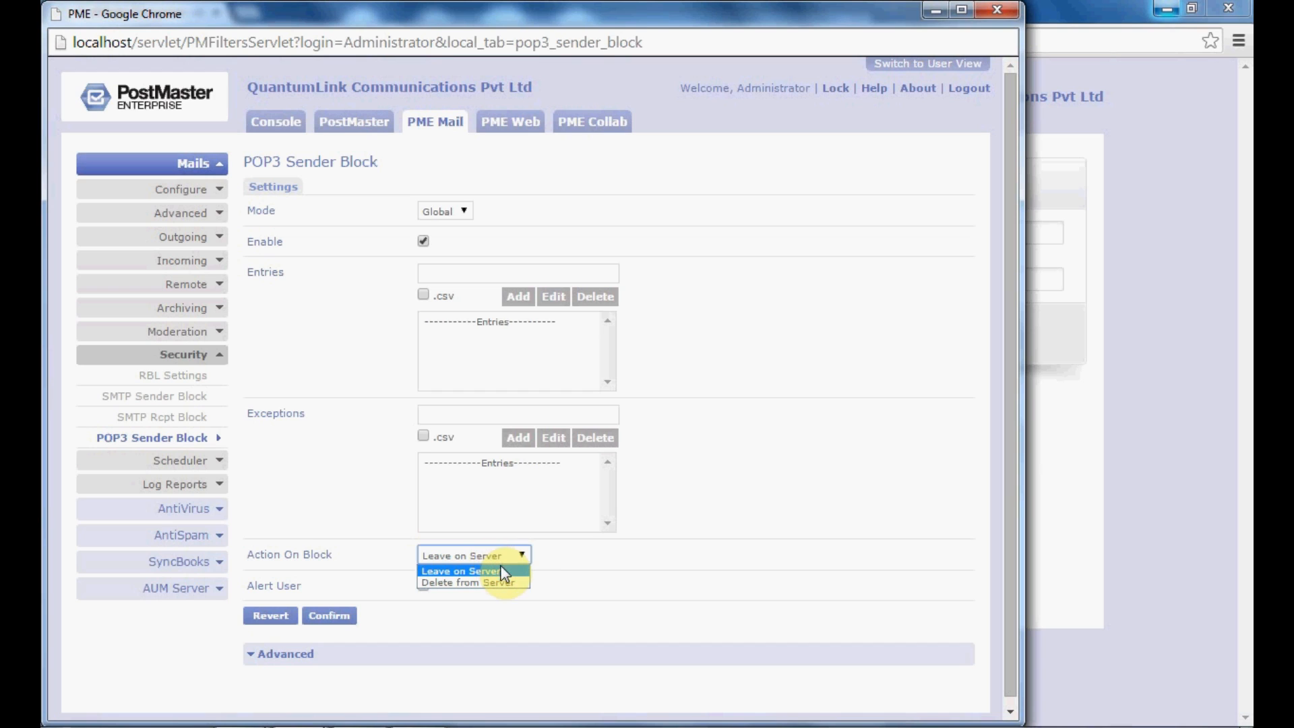
left_click(507, 582)
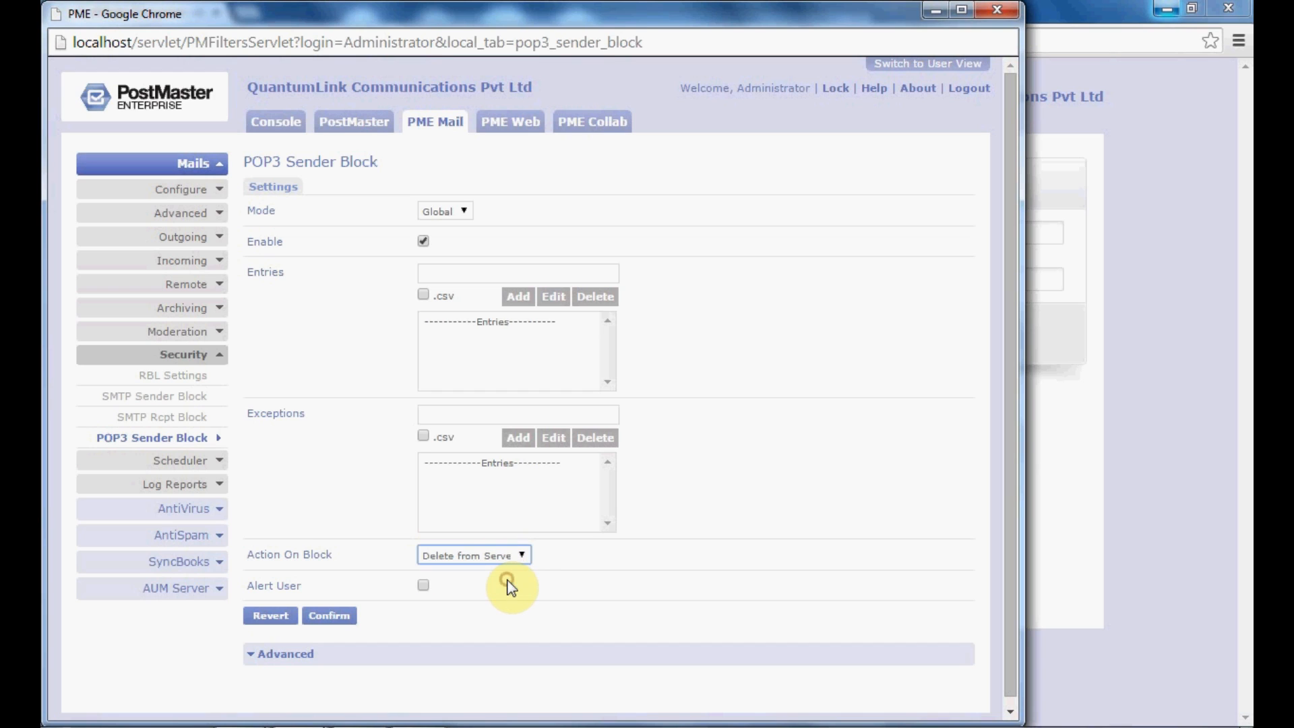
left_click(423, 586)
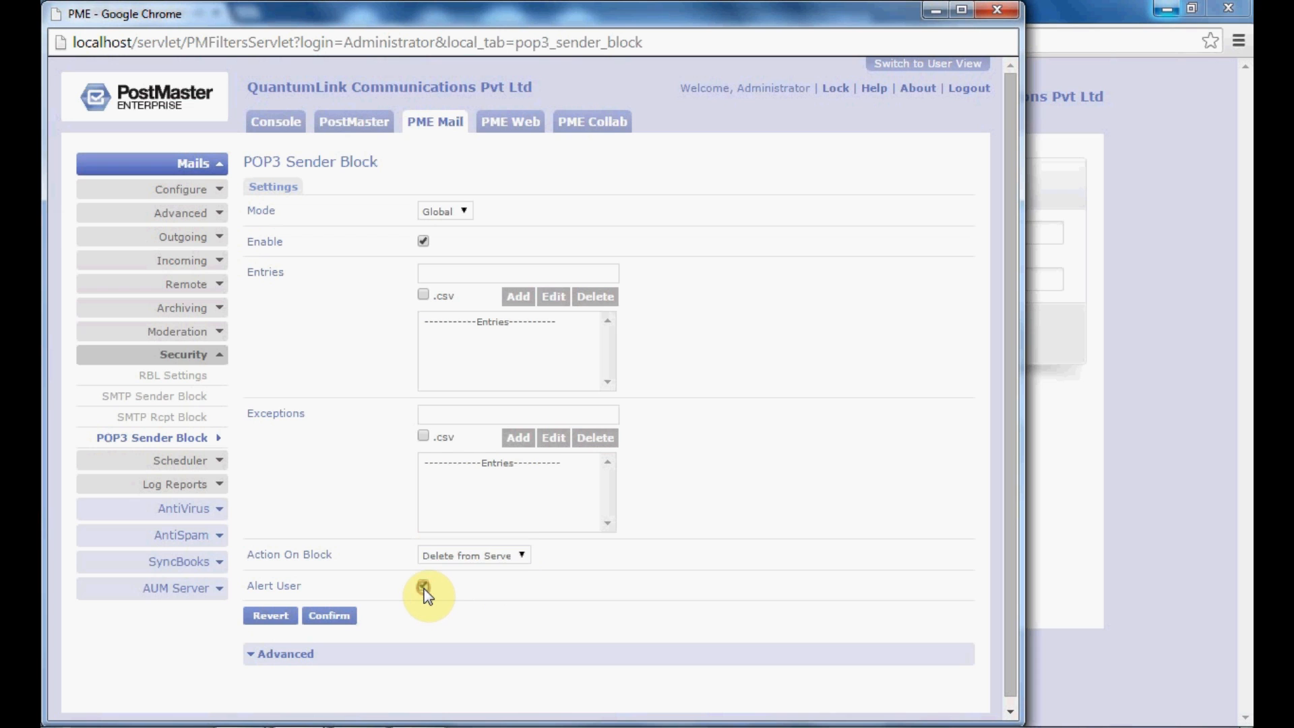
left_click(328, 615)
left_click(368, 417)
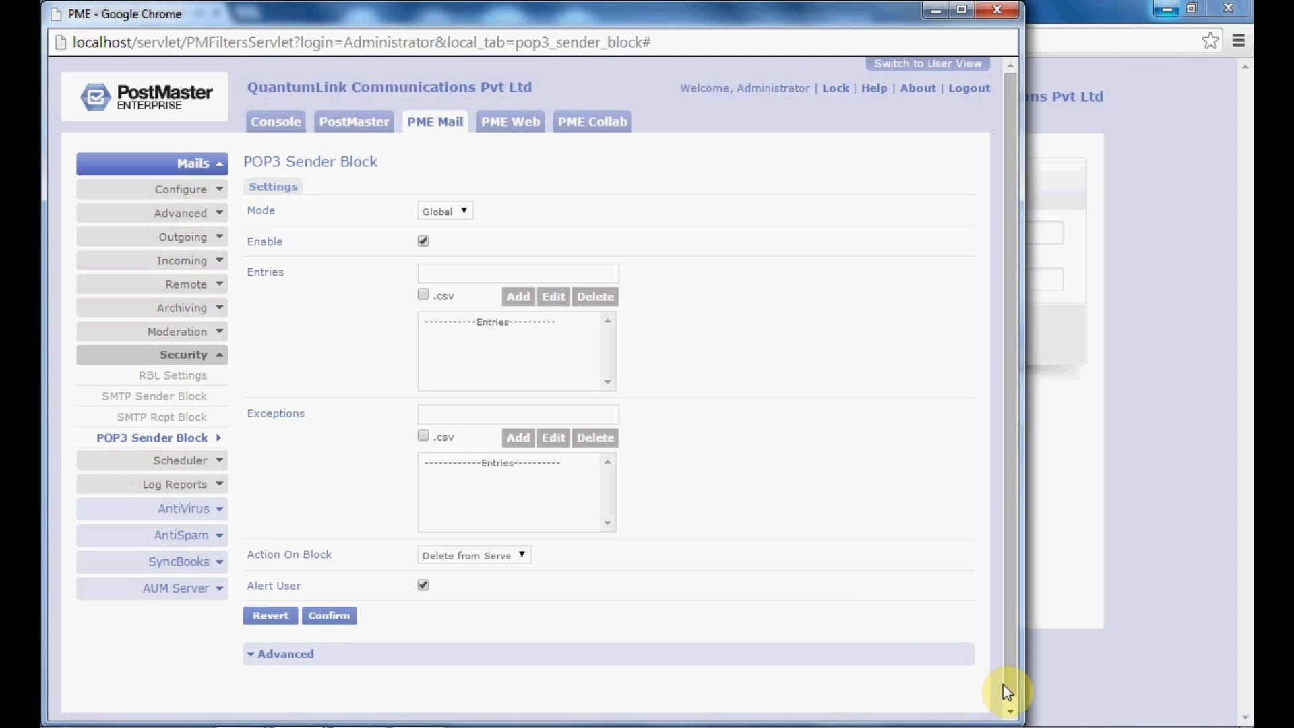
left_click(1011, 709)
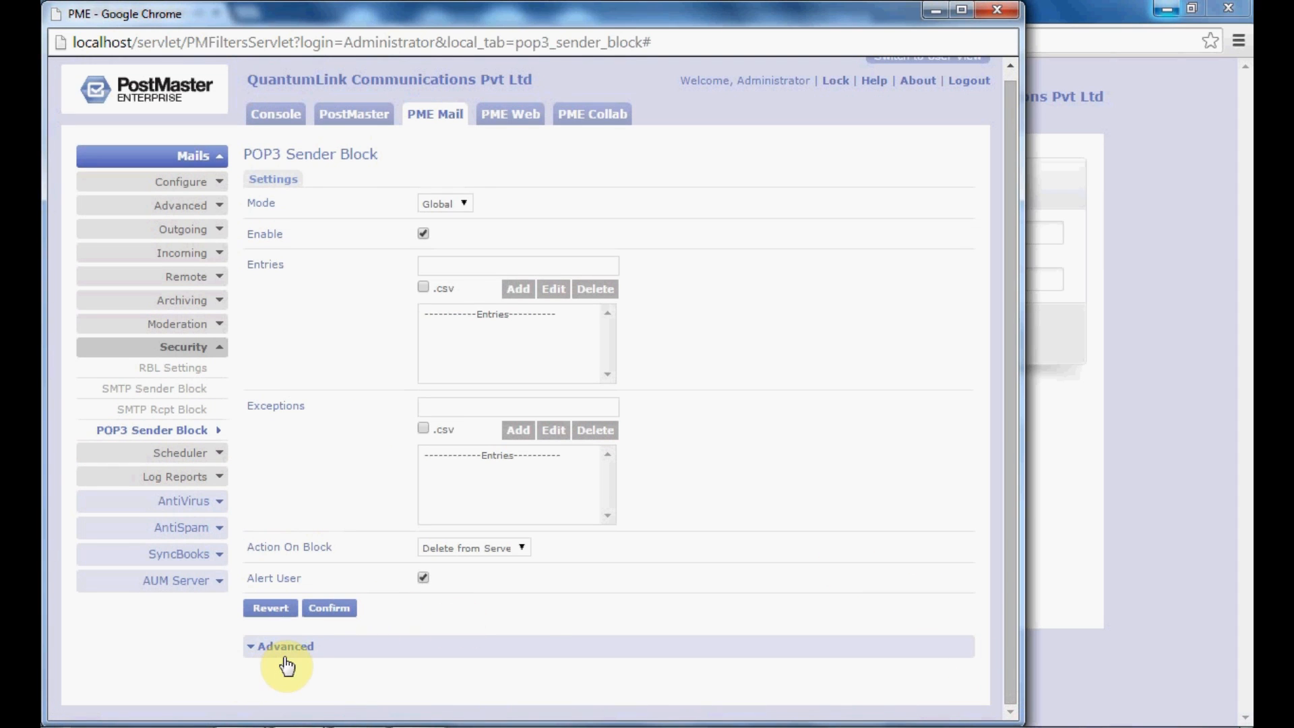
Step: Expand the Advanced section to show the three Enforce Rule After All Forwarding checkboxes
left_click(309, 649)
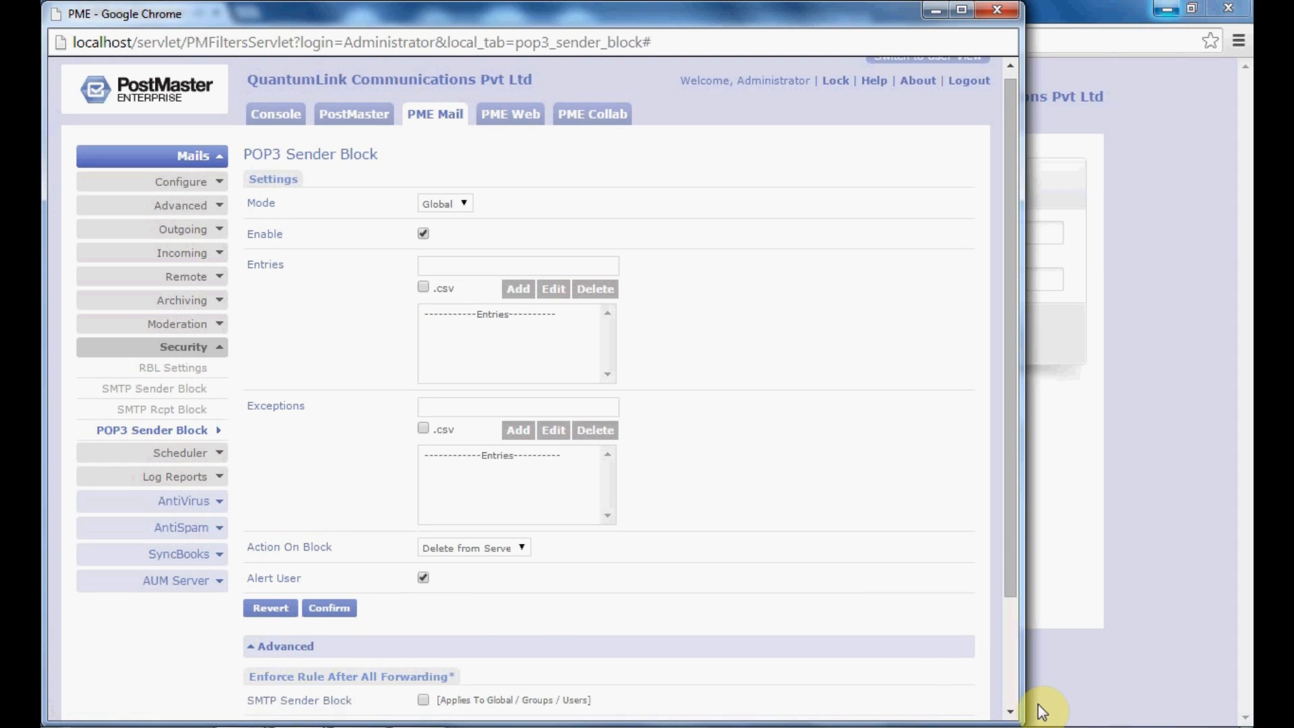
left_click(1011, 707)
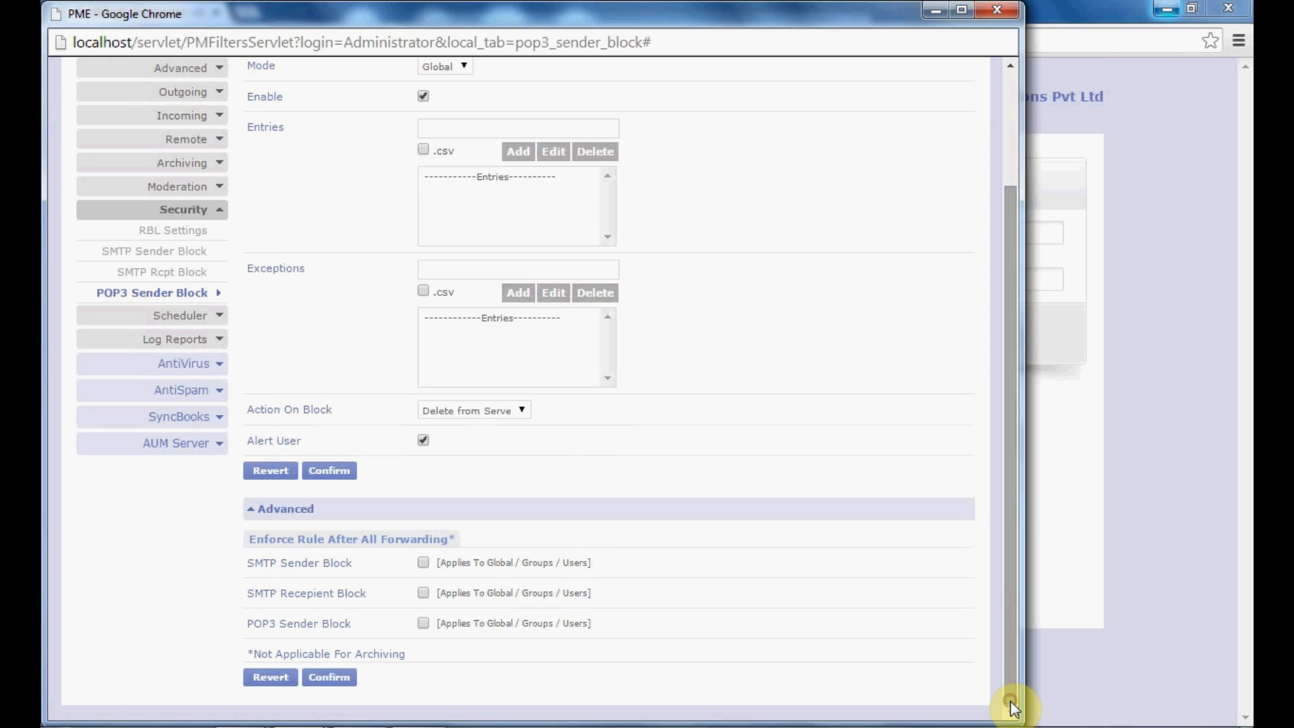